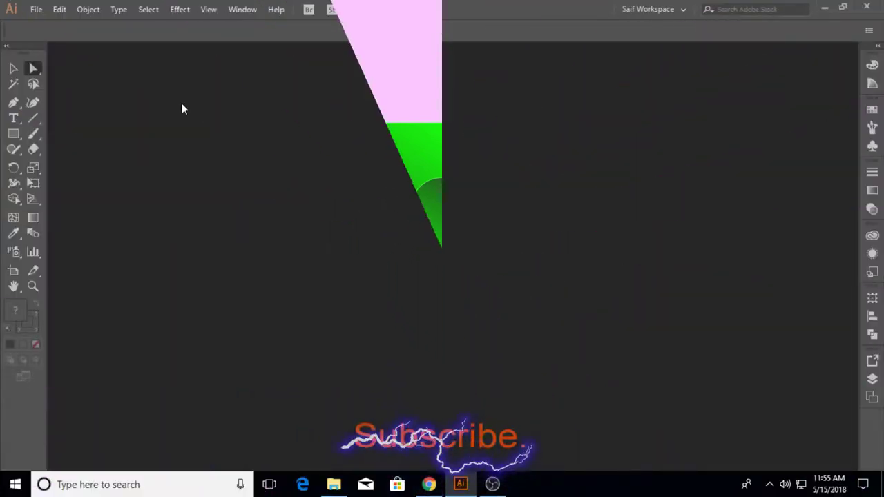
- Create a new blank 1280 × 720 pt document (Untitled-3)
{"action": "left_click", "coordinate": [36, 10]}
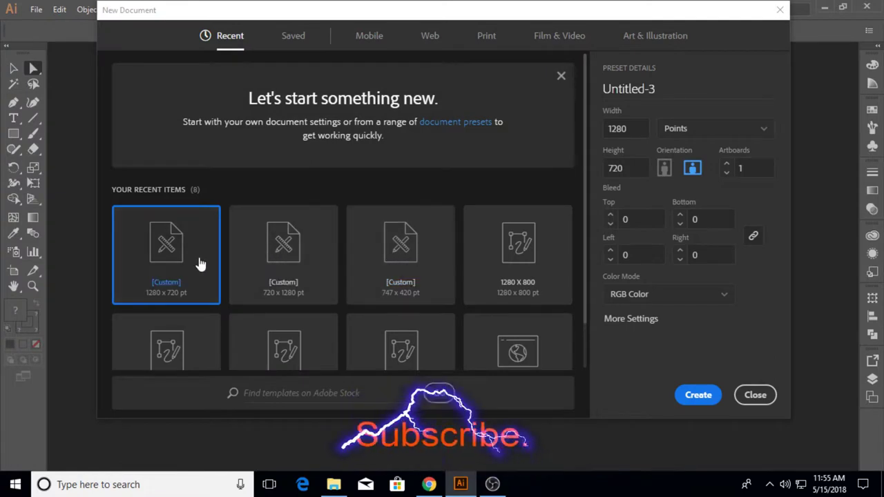
{"action": "left_click", "coordinate": [696, 395]}
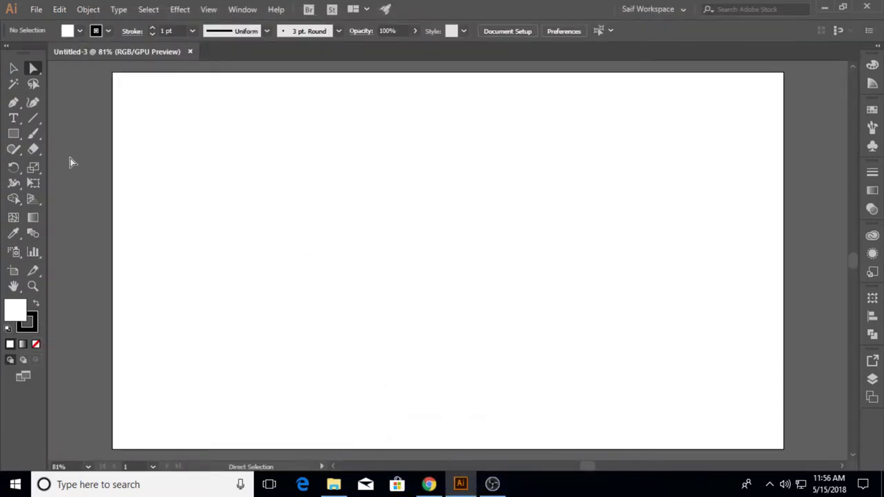
- Draw a large square at the centre of the artboard
{"action": "left_click", "coordinate": [13, 133]}
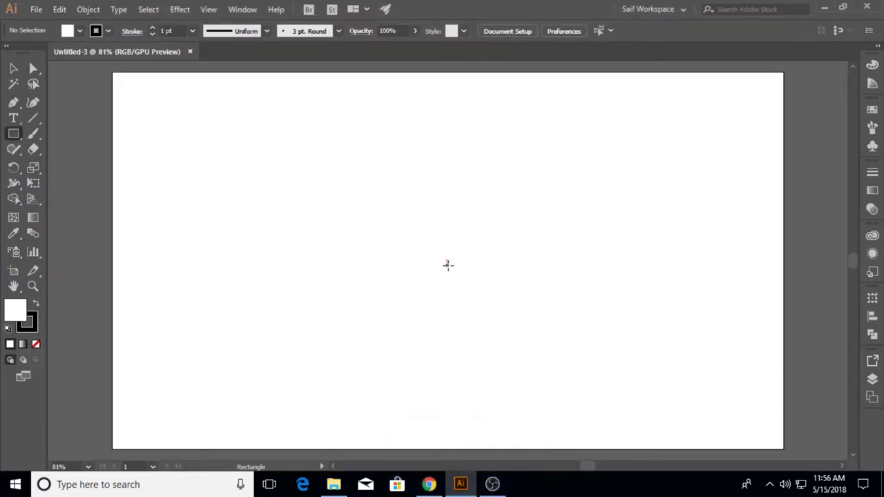
{"action": "left_click_drag", "start_coordinate": [447, 260], "coordinate": [532, 355]}
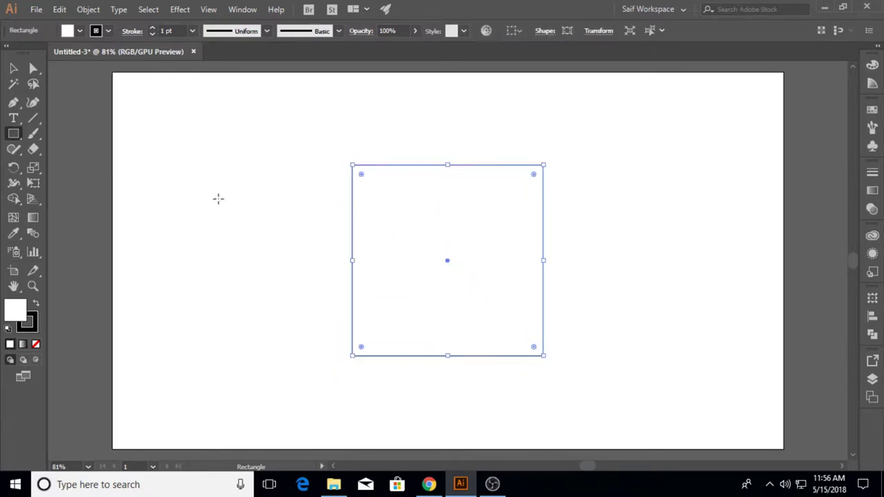
{"action": "key", "text": "v"}
{"action": "left_click", "coordinate": [278, 265]}
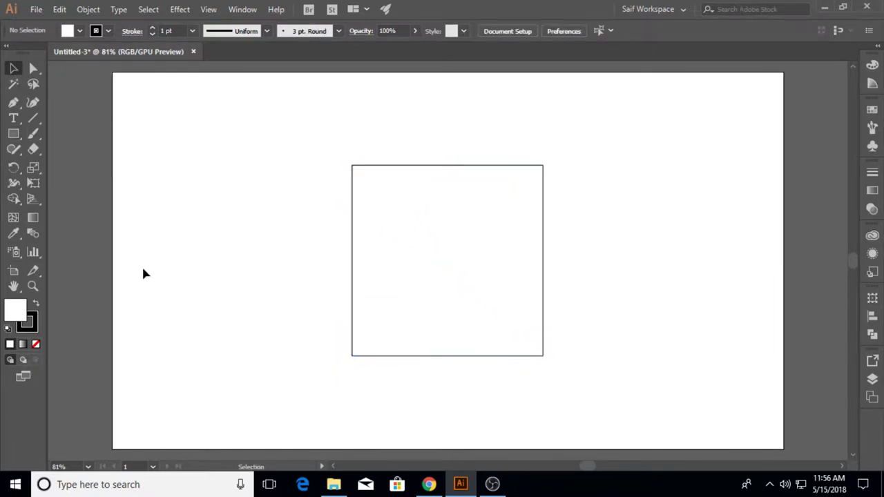
- Add a short horizontal line with a tall rectangle centred beneath it
{"action": "left_click", "coordinate": [33, 118]}
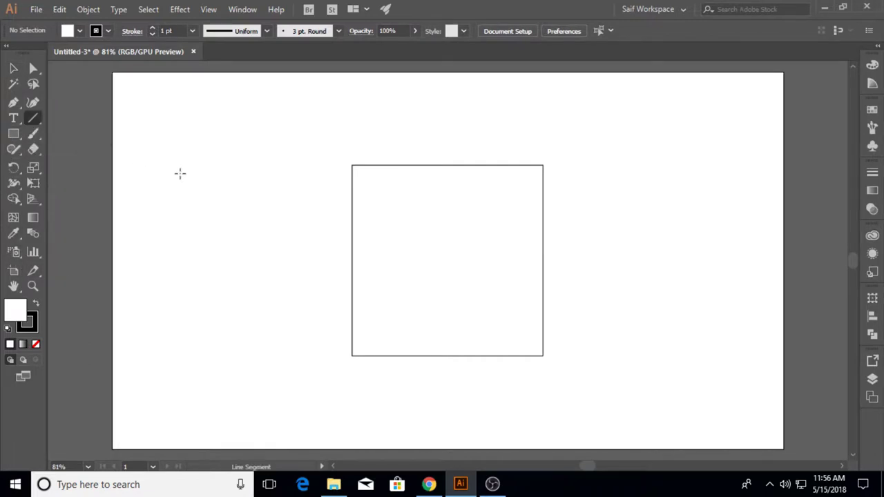
{"action": "left_click_drag", "start_coordinate": [180, 173], "coordinate": [212, 173]}
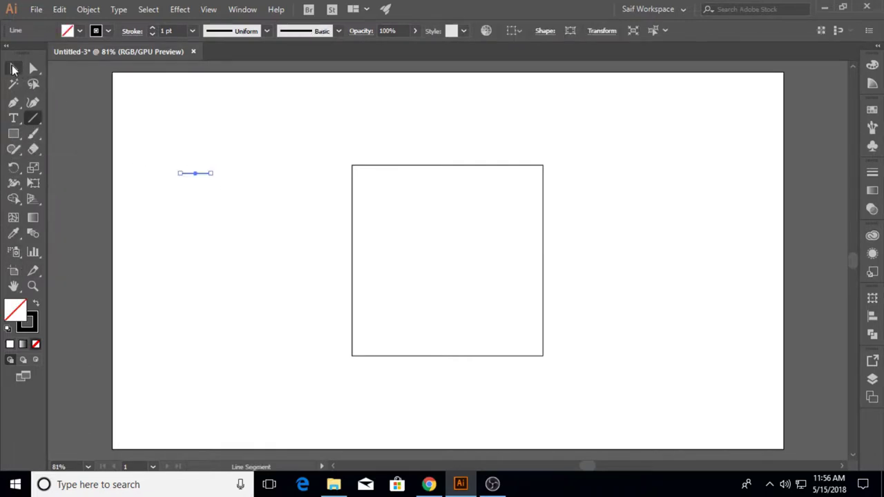
{"action": "left_click", "coordinate": [13, 133]}
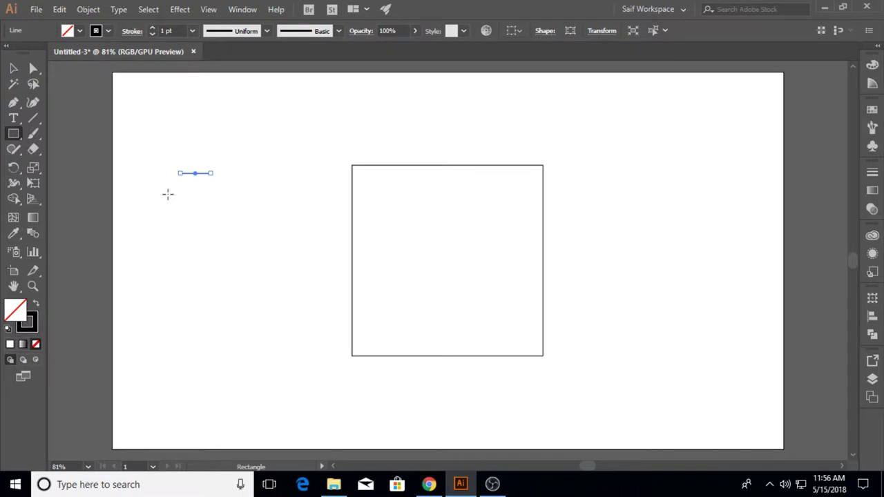
{"action": "left_click_drag", "start_coordinate": [168, 195], "coordinate": [239, 292]}
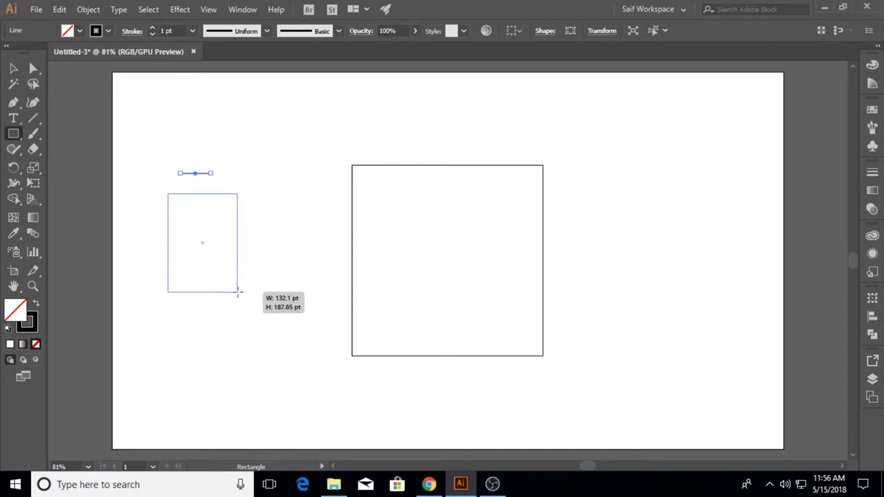
{"action": "mouse_move", "coordinate": [238, 292]}
{"action": "left_mouse_down"}
{"action": "mouse_move", "coordinate": [243, 299]}
{"action": "mouse_move", "coordinate": [232, 275]}
{"action": "left_mouse_up"}
{"action": "left_click", "coordinate": [13, 69]}
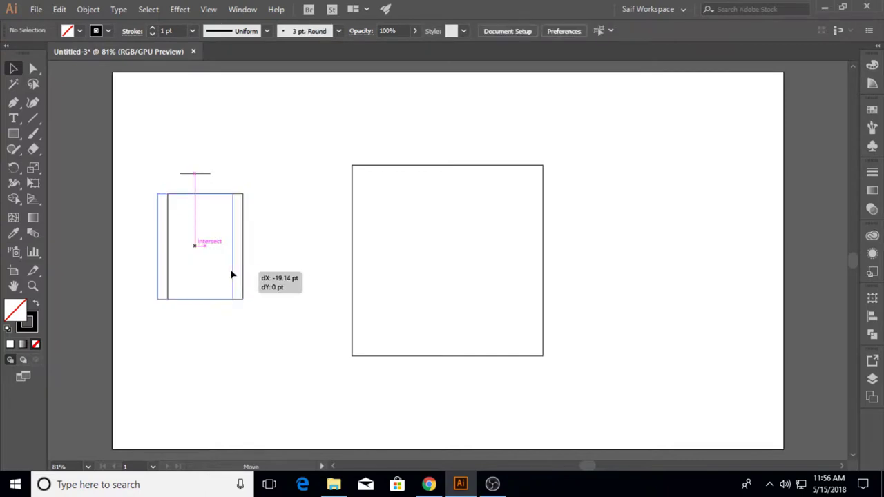
{"action": "left_click", "coordinate": [144, 200]}
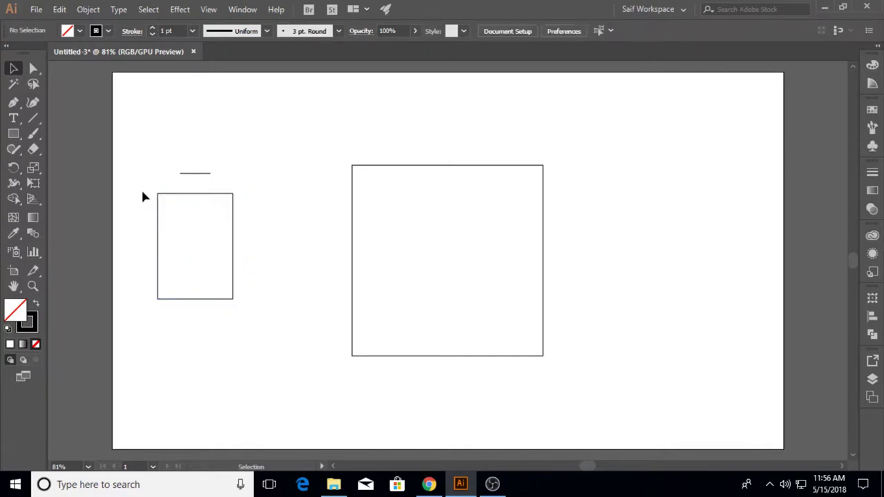
- Pull the rectangle's top corners inward into a trapezoid and duplicate the short line into it
{"action": "left_click", "coordinate": [33, 69]}
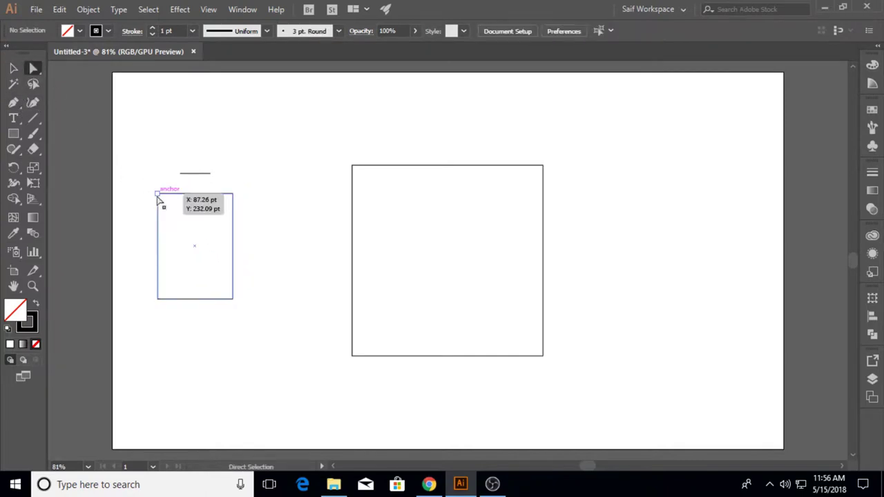
{"action": "left_click_drag", "start_coordinate": [158, 194], "coordinate": [179, 194]}
{"action": "left_click_drag", "start_coordinate": [232, 194], "coordinate": [210, 194]}
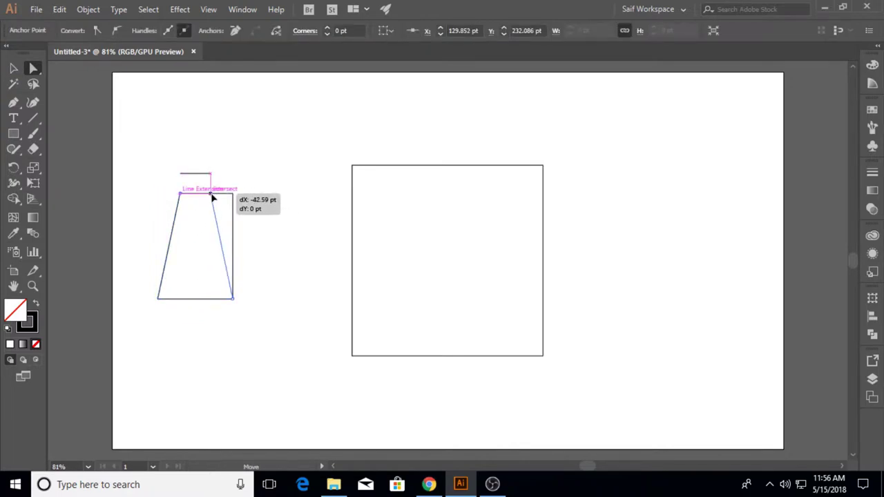
{"action": "left_click", "coordinate": [33, 103]}
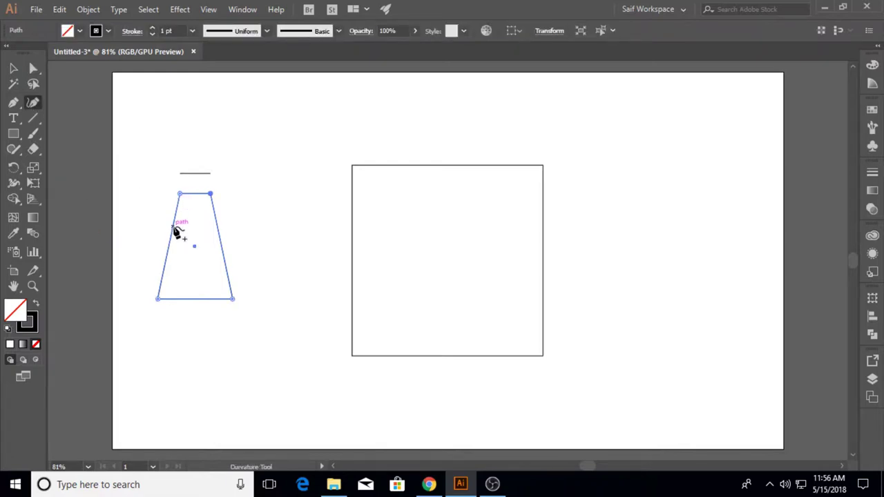
{"action": "left_click", "coordinate": [33, 69]}
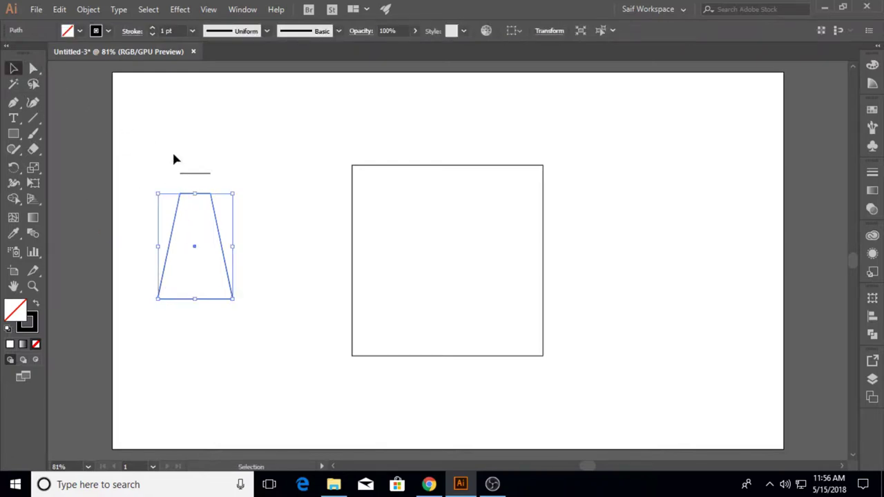
{"action": "mouse_move", "coordinate": [198, 178]}
{"action": "left_mouse_down"}
{"action": "mouse_move", "coordinate": [197, 229]}
{"action": "mouse_move", "coordinate": [375, 223]}
{"action": "left_mouse_up"}
- Bend the trapezoid's left and right sides outward into matching curves
{"action": "left_click", "coordinate": [33, 286]}
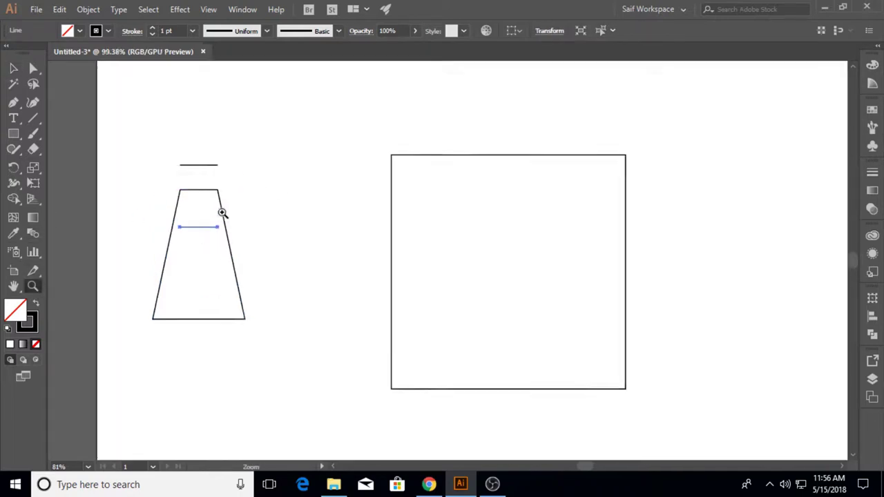
{"action": "left_click", "coordinate": [32, 102]}
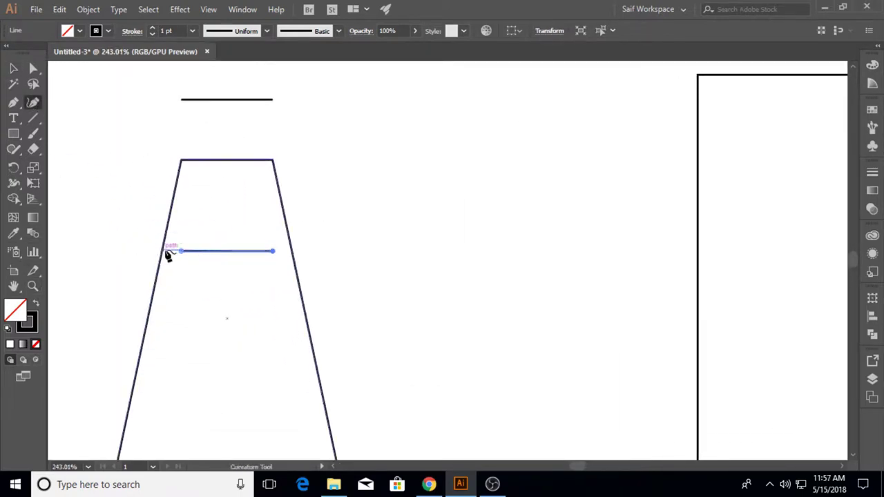
{"action": "left_click", "coordinate": [14, 68]}
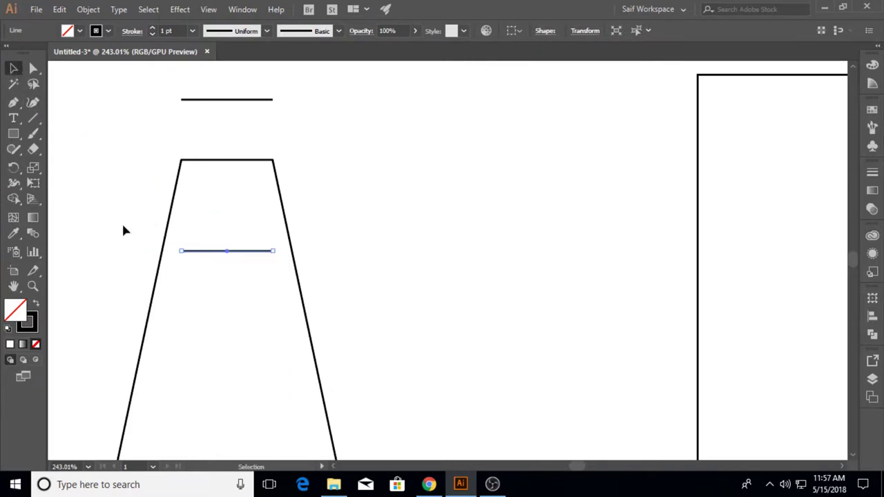
{"action": "left_click", "coordinate": [147, 273]}
{"action": "left_click", "coordinate": [158, 288]}
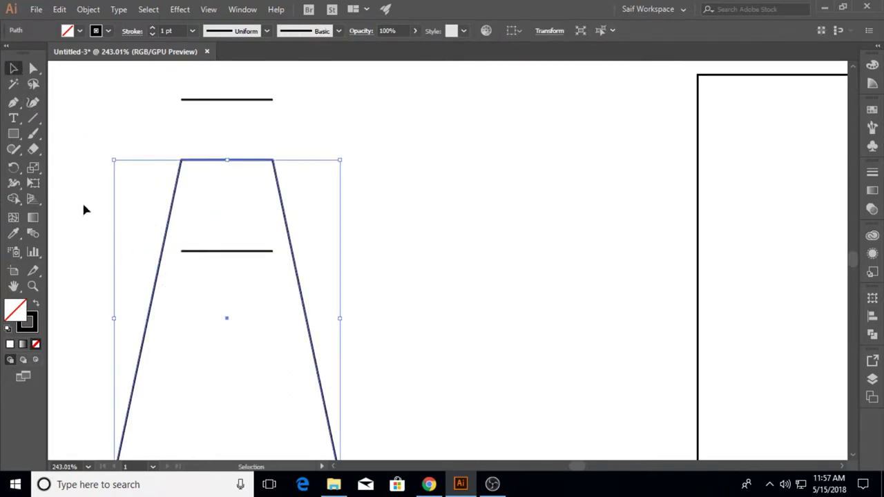
{"action": "left_click", "coordinate": [33, 103]}
{"action": "left_click_drag", "start_coordinate": [166, 258], "coordinate": [145, 256]}
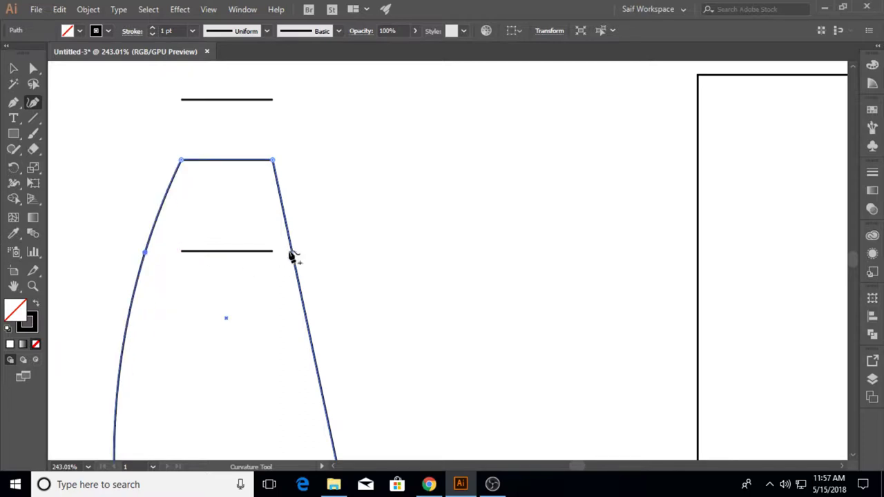
{"action": "left_click_drag", "start_coordinate": [295, 250], "coordinate": [311, 250]}
- Round the top corners into an arch and the bottom corners into a wide curve
{"action": "left_click", "coordinate": [34, 68]}
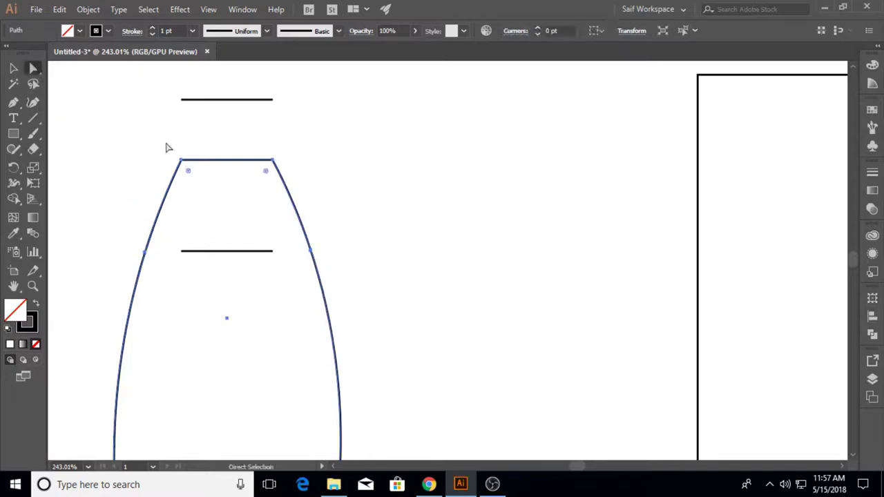
{"action": "left_click_drag", "start_coordinate": [165, 146], "coordinate": [283, 185]}
{"action": "left_click_drag", "start_coordinate": [194, 179], "coordinate": [268, 220]}
{"action": "scroll", "coordinate": [127, 276], "scroll_direction": "down", "scroll_amount": 2}
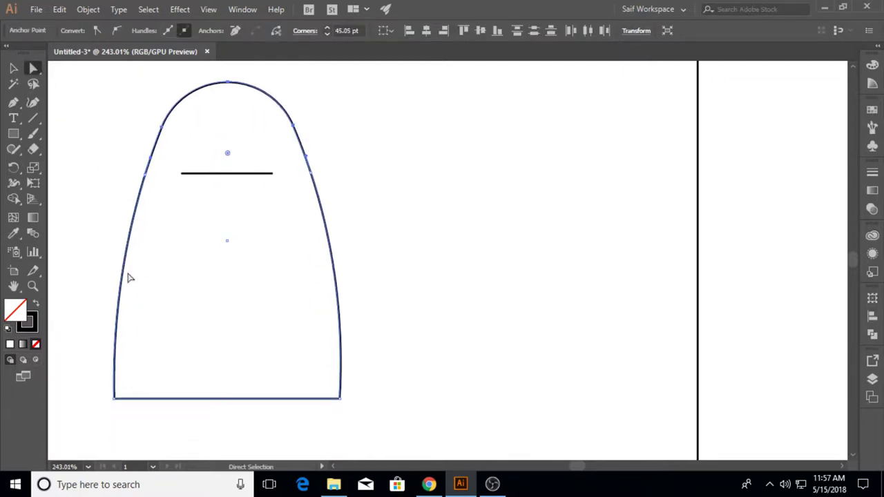
{"action": "scroll", "coordinate": [105, 296], "scroll_direction": "down", "scroll_amount": 2}
{"action": "left_click_drag", "start_coordinate": [104, 296], "coordinate": [338, 351]}
{"action": "left_click_drag", "start_coordinate": [332, 314], "coordinate": [205, 244]}
{"action": "scroll", "coordinate": [108, 314], "scroll_direction": "up", "scroll_amount": 2}
{"action": "scroll", "coordinate": [108, 314], "scroll_direction": "up", "scroll_amount": 1}
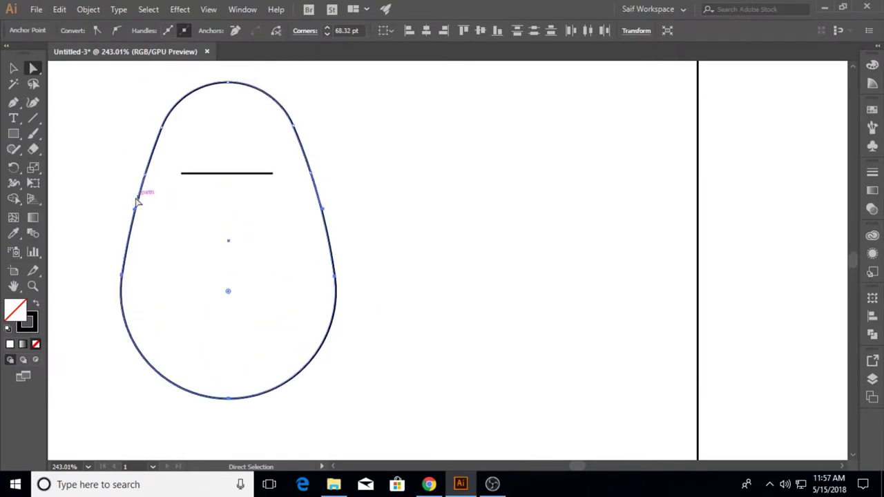
{"action": "left_click", "coordinate": [33, 286]}
{"action": "mouse_move", "coordinate": [311, 224]}
{"action": "left_mouse_down"}
{"action": "mouse_move", "coordinate": [282, 200]}
{"action": "mouse_move", "coordinate": [222, 207]}
{"action": "left_mouse_up"}
{"action": "left_click", "coordinate": [14, 69]}
- Delete both short guide lines
{"action": "left_click", "coordinate": [138, 109]}
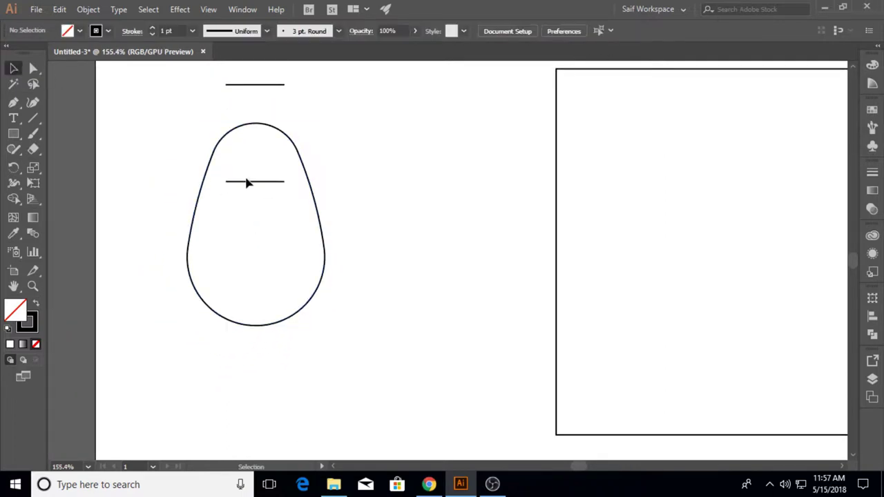
{"action": "left_click", "coordinate": [247, 182]}
{"action": "left_click", "coordinate": [265, 85], "text": "shift"}
{"action": "key", "text": "Delete"}
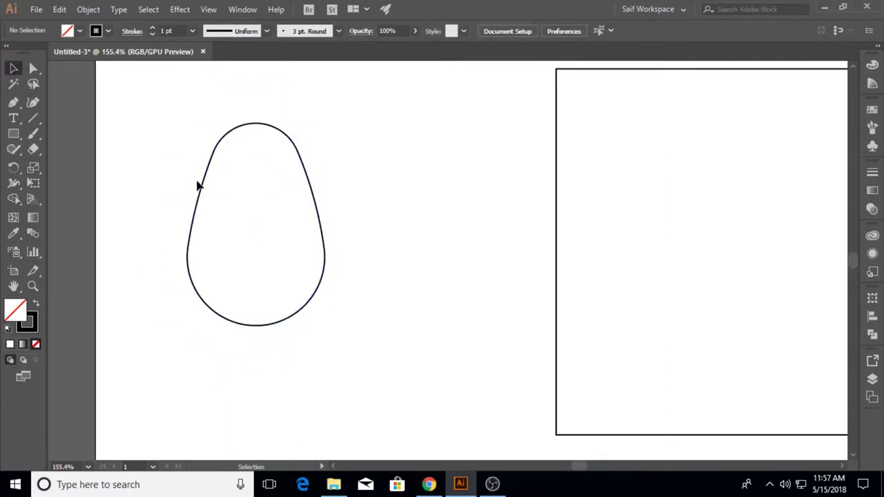
- Draw a narrow upright handle rectangle centred just below the egg-shaped bowl
{"action": "key", "text": "m"}
{"action": "left_click_drag", "start_coordinate": [235, 305], "coordinate": [276, 453]}
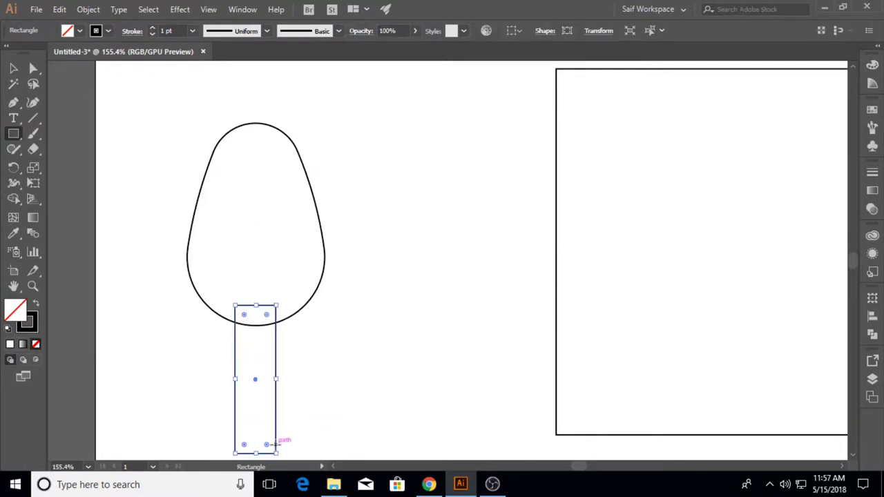
{"action": "scroll", "coordinate": [187, 351], "scroll_direction": "down", "scroll_amount": 2}
{"action": "key", "text": "v"}
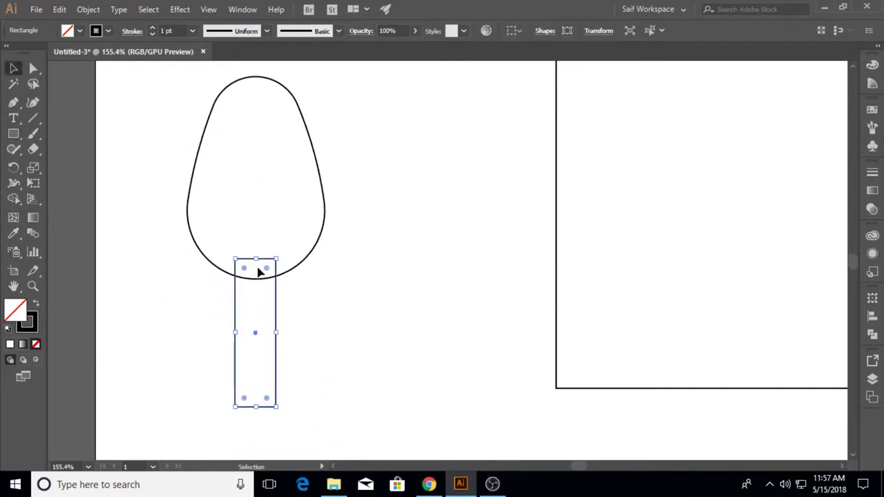
{"action": "mouse_move", "coordinate": [278, 334]}
{"action": "left_mouse_down"}
{"action": "mouse_move", "coordinate": [268, 333]}
{"action": "mouse_move", "coordinate": [274, 321]}
{"action": "left_mouse_up"}
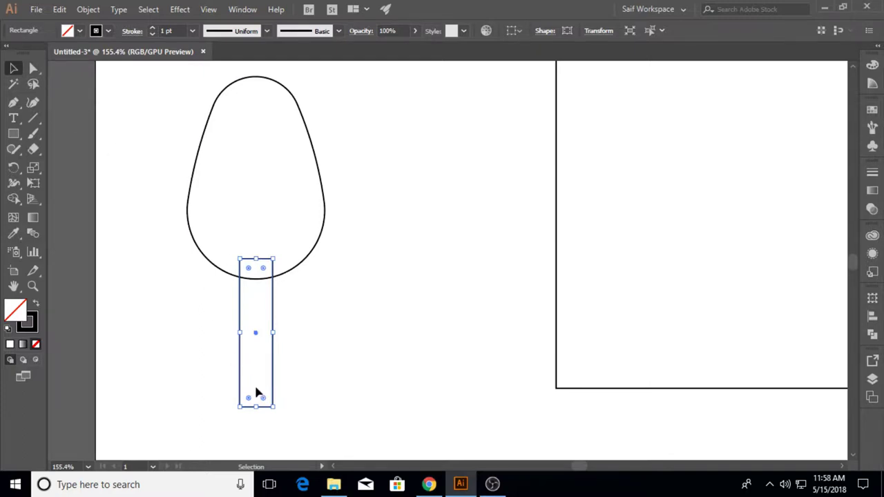
{"action": "left_click_drag", "start_coordinate": [272, 313], "coordinate": [272, 344]}
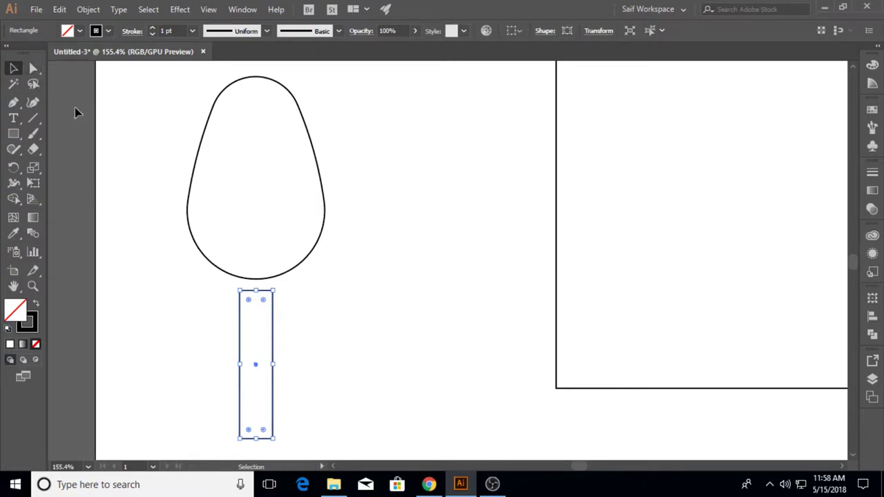
{"action": "left_click", "coordinate": [33, 118]}
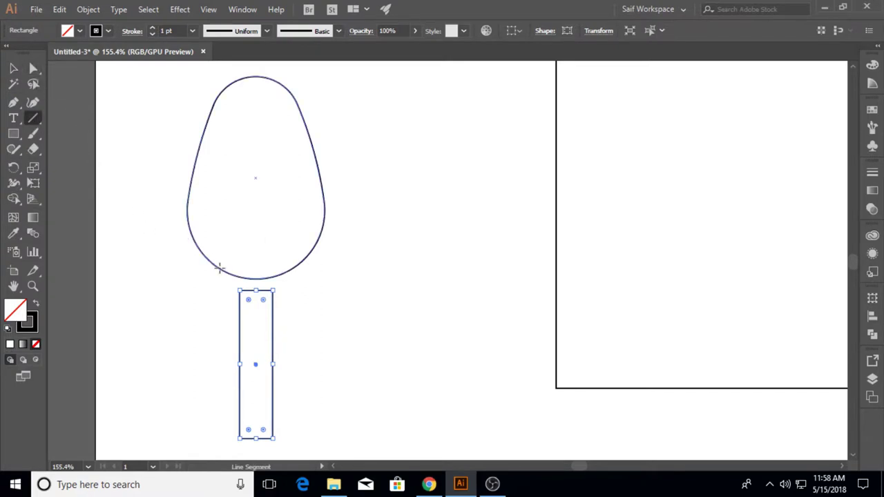
- Draw a horizontal guide line across the bottom of the oval bowl
{"action": "left_click_drag", "start_coordinate": [221, 269], "coordinate": [294, 268]}
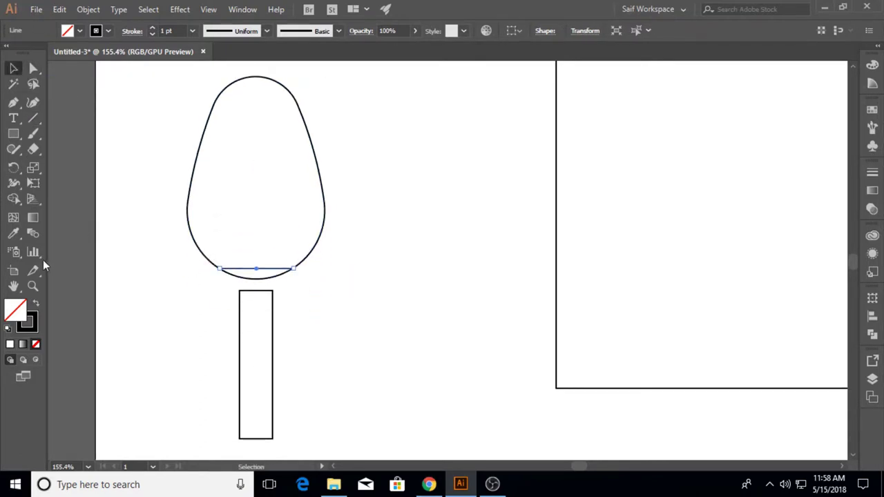
{"action": "left_click", "coordinate": [33, 286]}
{"action": "left_click_drag", "start_coordinate": [275, 273], "coordinate": [508, 266]}
{"action": "left_click", "coordinate": [13, 68]}
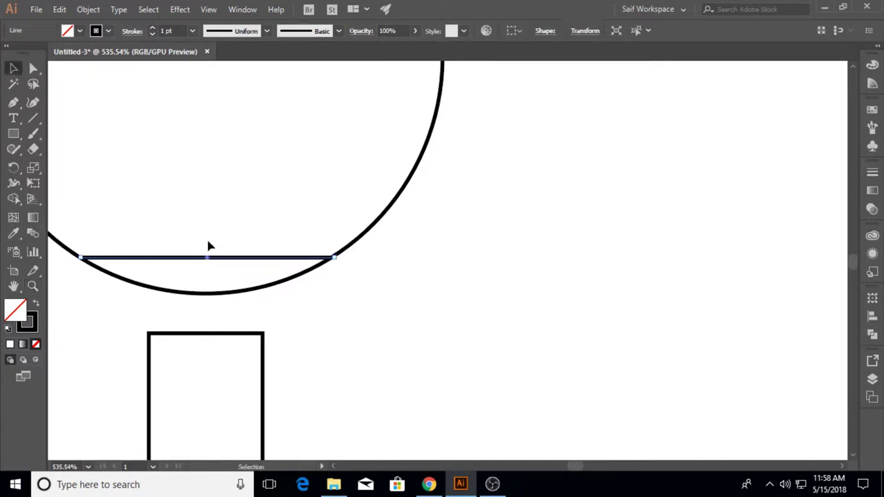
{"action": "left_click_drag", "start_coordinate": [219, 262], "coordinate": [219, 278]}
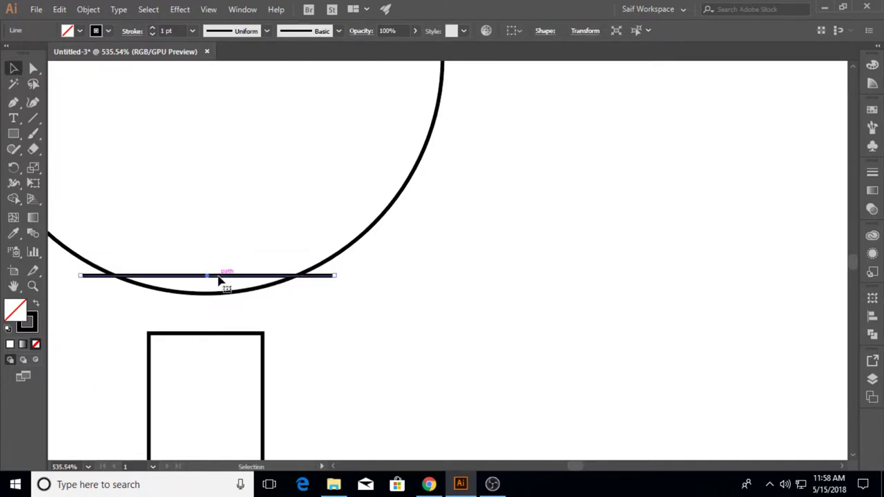
- Snap the handle's top corners to the guide line's intersections with the oval
{"action": "left_click", "coordinate": [188, 335]}
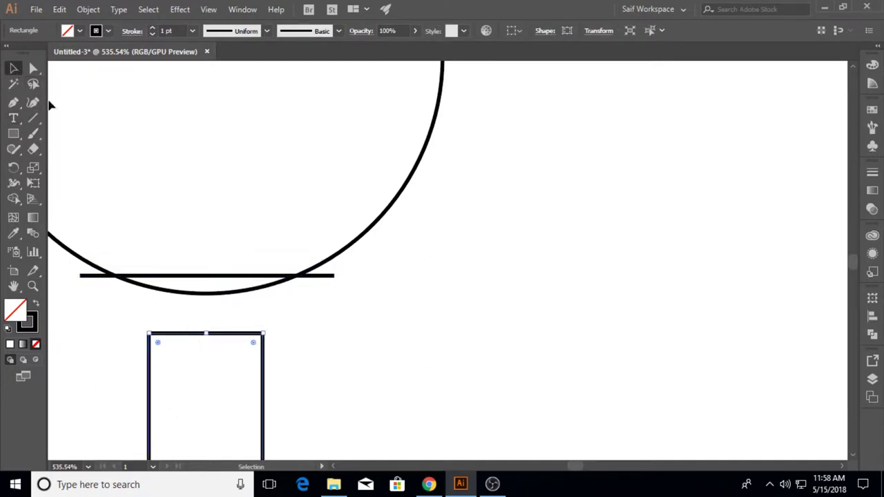
{"action": "left_click", "coordinate": [33, 68]}
{"action": "left_click_drag", "start_coordinate": [155, 340], "coordinate": [115, 278]}
{"action": "left_click_drag", "start_coordinate": [263, 333], "coordinate": [299, 278]}
- Bow both sides of the stem inward into a slender waisted shape
{"action": "scroll", "coordinate": [168, 349], "scroll_direction": "down", "scroll_amount": 3}
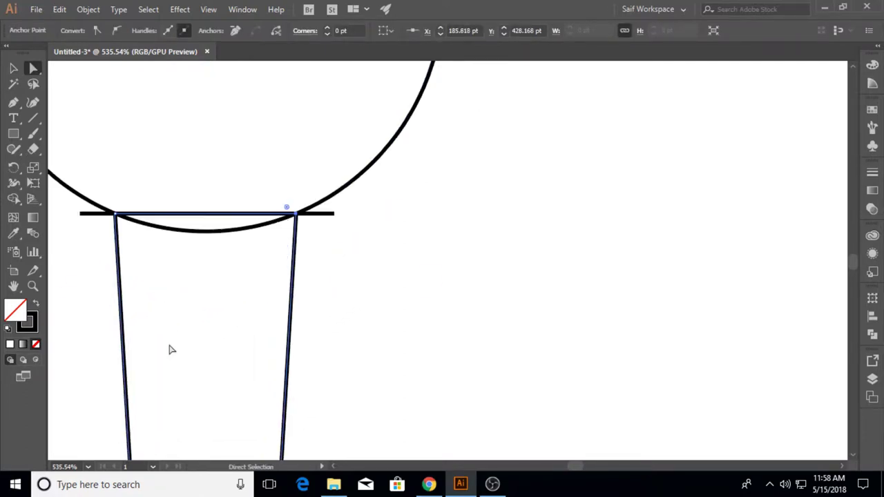
{"action": "key", "text": "shift+grave"}
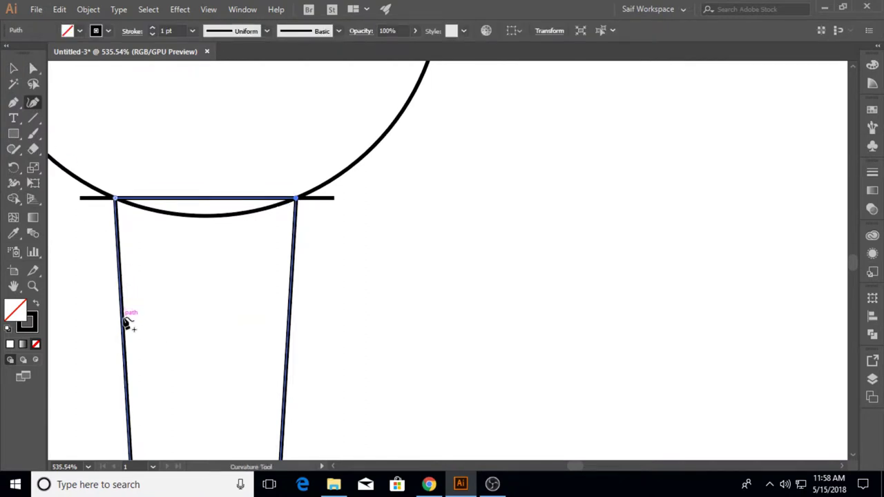
{"action": "left_click_drag", "start_coordinate": [125, 322], "coordinate": [139, 322]}
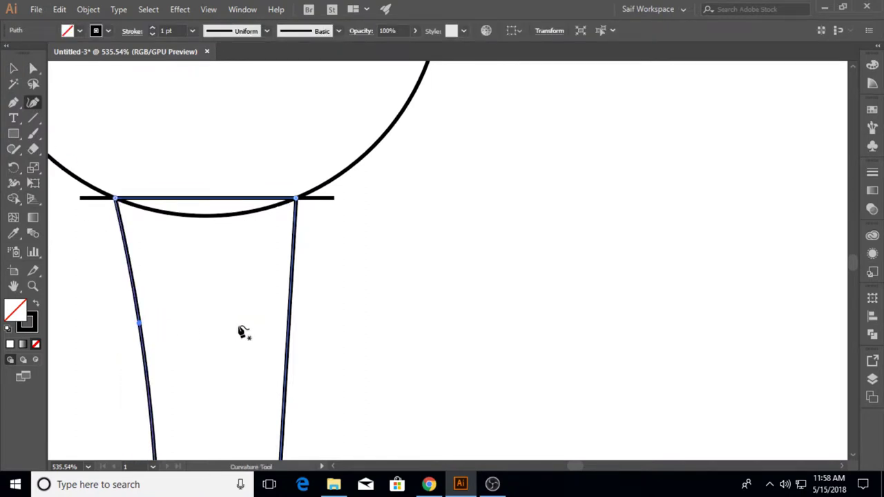
{"action": "left_click_drag", "start_coordinate": [291, 325], "coordinate": [265, 327]}
{"action": "scroll", "coordinate": [207, 371], "scroll_direction": "down", "scroll_amount": 5}
{"action": "scroll", "coordinate": [208, 371], "scroll_direction": "down", "scroll_amount": 5}
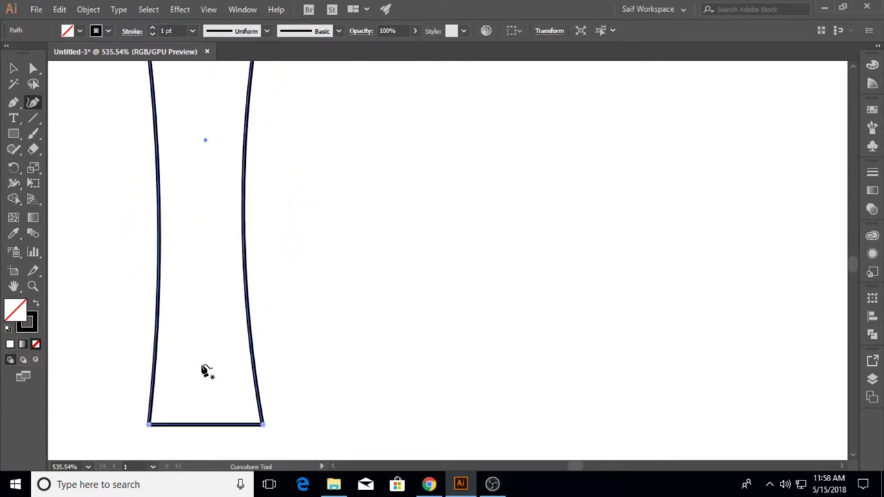
{"action": "left_click", "coordinate": [32, 286]}
{"action": "left_click", "coordinate": [182, 154], "text": "alt"}
{"action": "left_click", "coordinate": [203, 99], "text": "alt"}
{"action": "left_click", "coordinate": [286, 245], "text": "alt"}
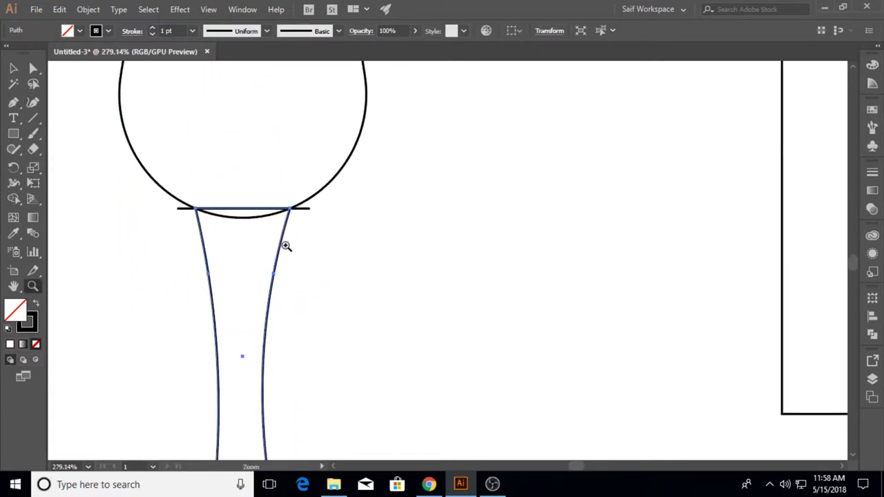
{"action": "left_click", "coordinate": [214, 255], "text": "alt"}
{"action": "left_click", "coordinate": [332, 174], "text": "alt"}
{"action": "left_click_drag", "start_coordinate": [292, 168], "coordinate": [257, 265]}
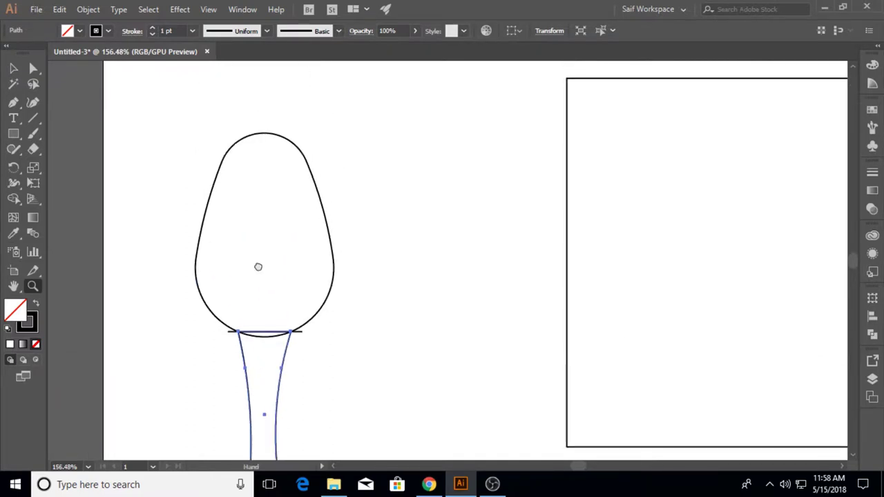
- Refine the stem's left curve and nudge the stem slightly upward
{"action": "key", "text": "v"}
{"action": "left_click", "coordinate": [208, 348]}
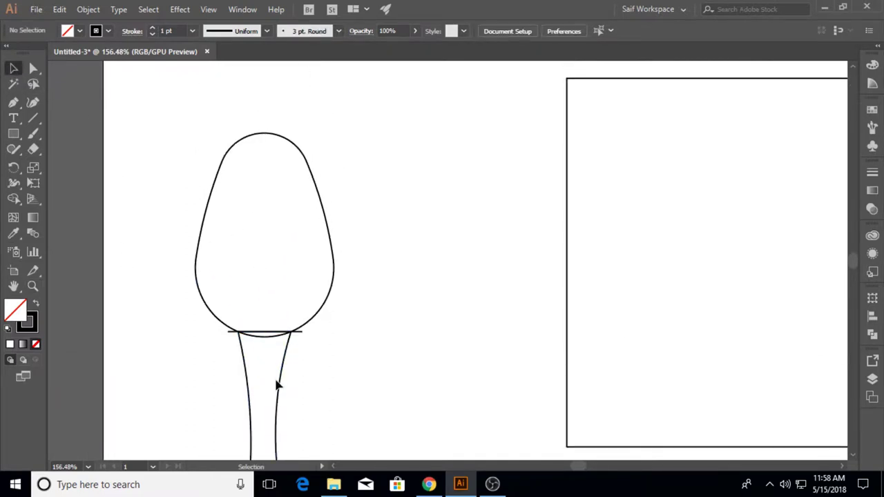
{"action": "left_click", "coordinate": [282, 391]}
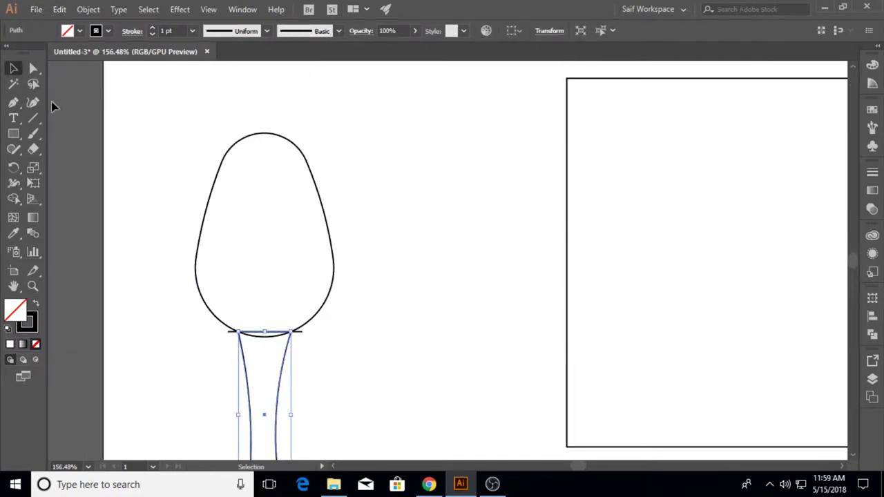
{"action": "left_click", "coordinate": [33, 103]}
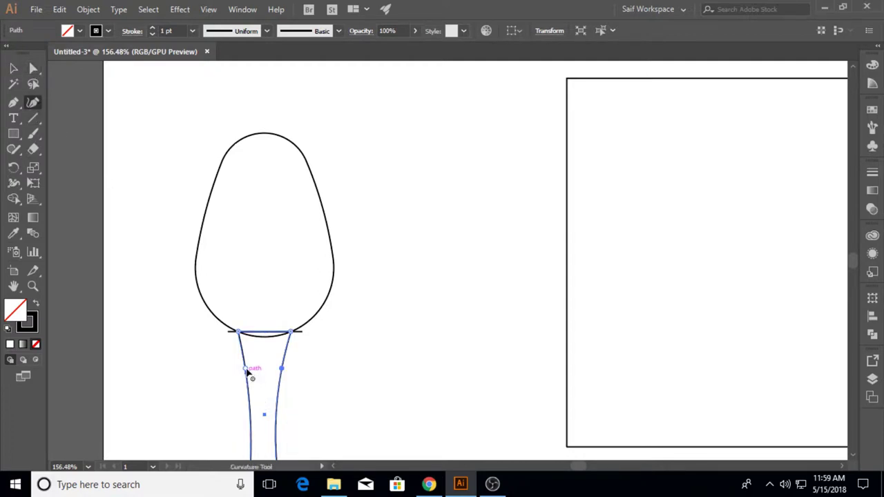
{"action": "left_click", "coordinate": [247, 371]}
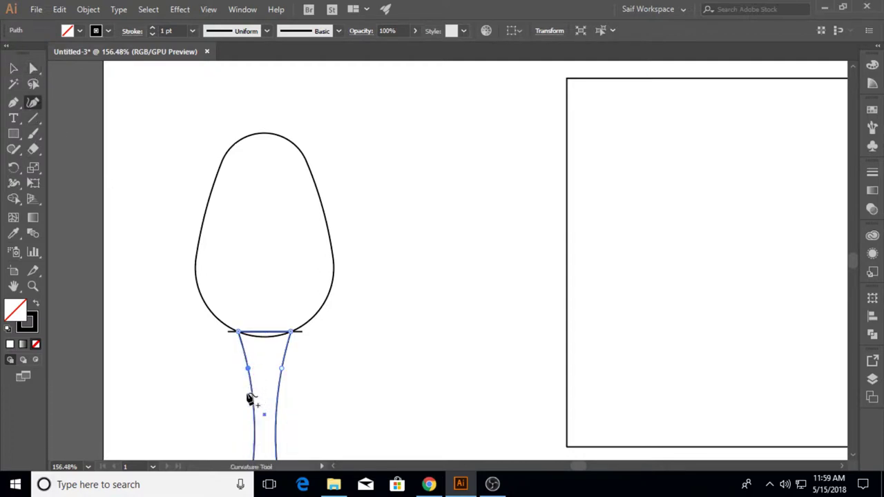
{"action": "scroll", "coordinate": [255, 414], "scroll_direction": "down", "scroll_amount": 1}
{"action": "scroll", "coordinate": [257, 419], "scroll_direction": "down", "scroll_amount": 1}
{"action": "key", "text": "v"}
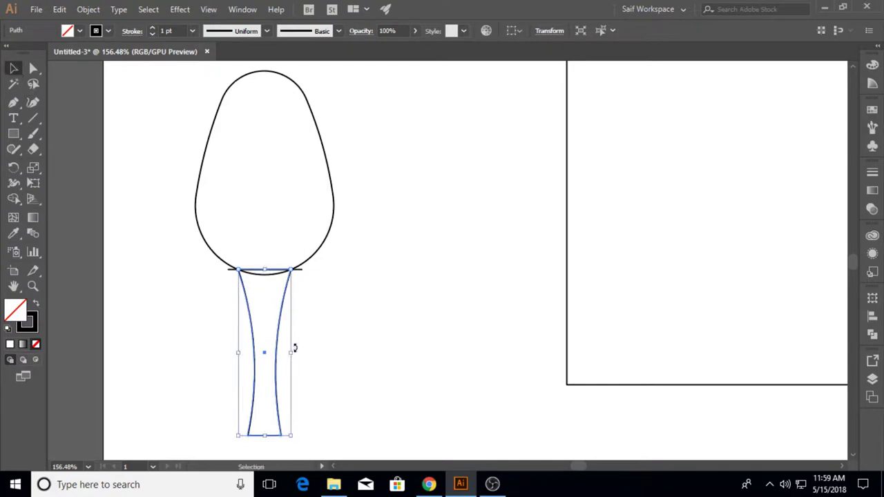
{"action": "key", "text": "Up"}
{"action": "key", "text": "Up"}
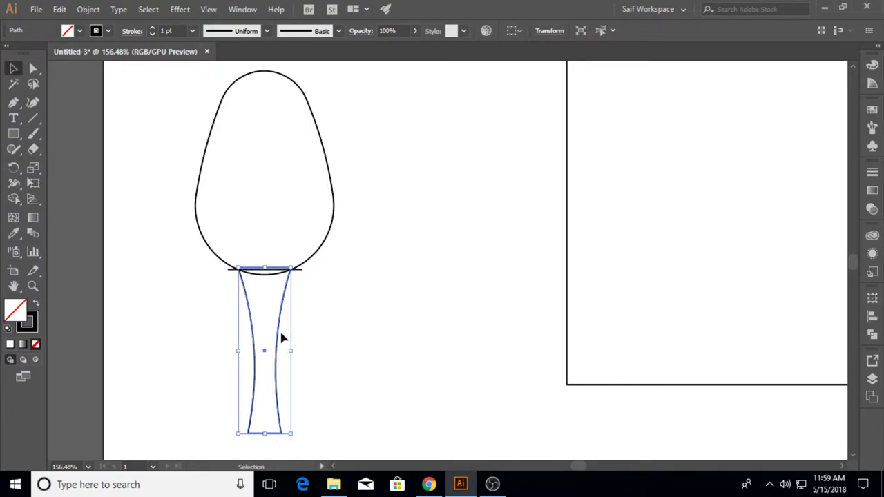
{"action": "left_click", "coordinate": [229, 277]}
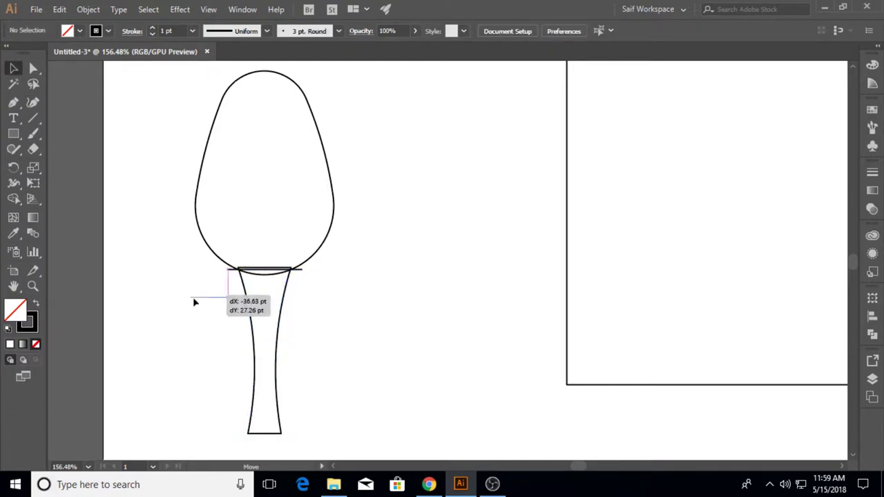
{"action": "left_click_drag", "start_coordinate": [172, 214], "coordinate": [385, 358]}
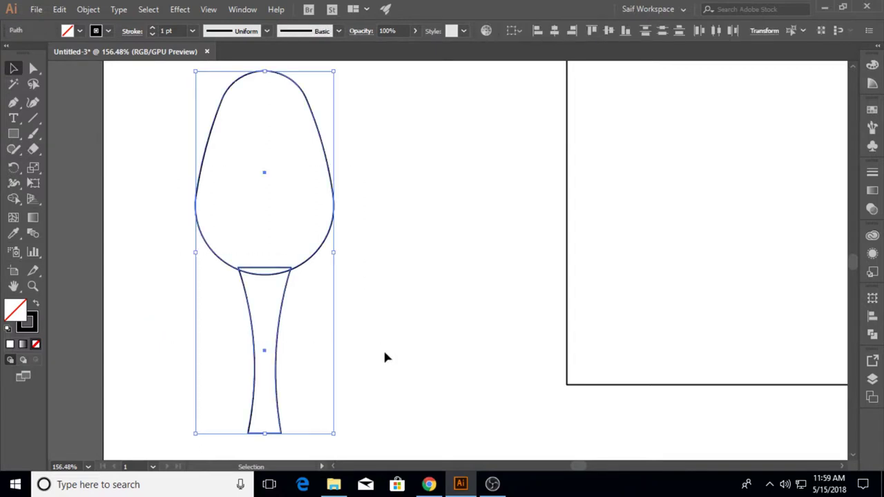
- Unite the bowl and stem into one spoon outline with Pathfinder
{"action": "left_click", "coordinate": [310, 304]}
{"action": "left_click_drag", "start_coordinate": [289, 298], "coordinate": [288, 297]}
{"action": "left_click_drag", "start_coordinate": [365, 323], "coordinate": [366, 323]}
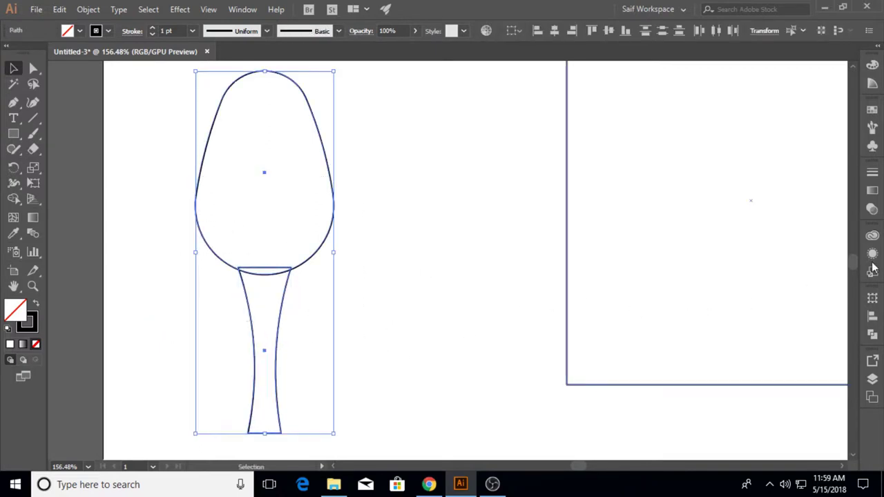
{"action": "left_click", "coordinate": [872, 335]}
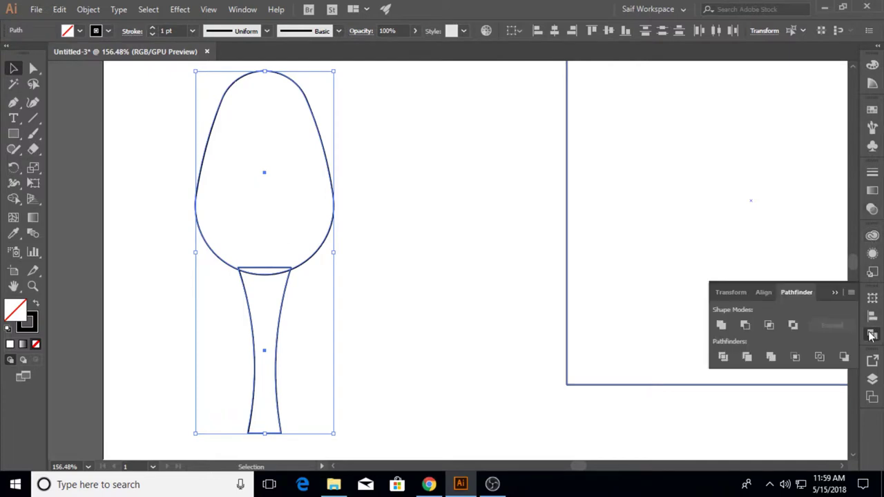
{"action": "left_click", "coordinate": [744, 325]}
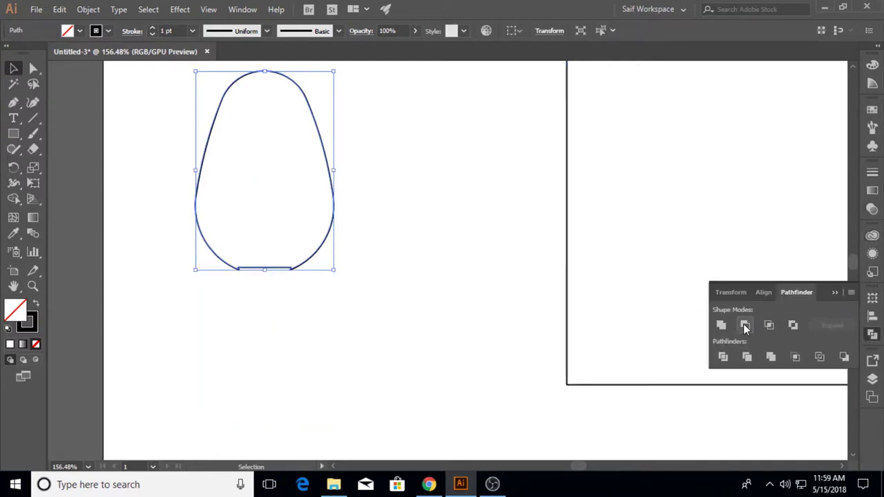
{"action": "key", "text": "ctrl+z"}
{"action": "left_click", "coordinate": [722, 325]}
{"action": "left_click", "coordinate": [834, 293]}
{"action": "left_click", "coordinate": [176, 301]}
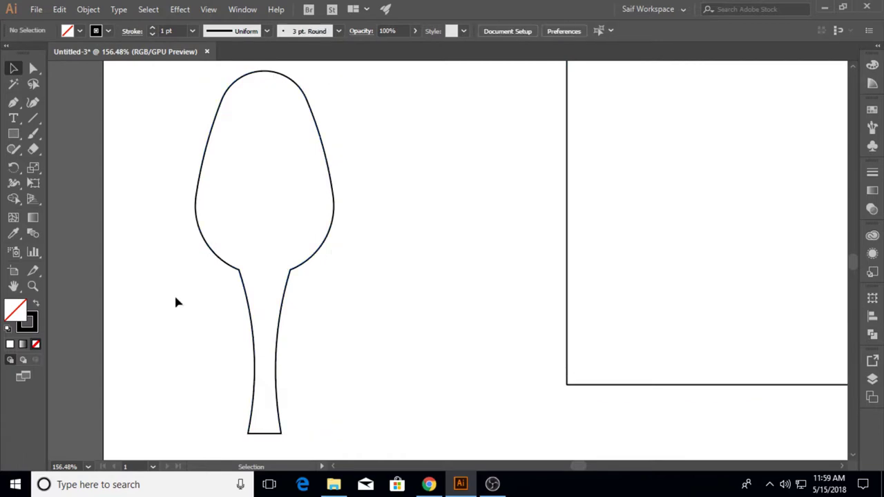
{"action": "left_click", "coordinate": [388, 219], "text": "alt"}
{"action": "left_click", "coordinate": [14, 69]}
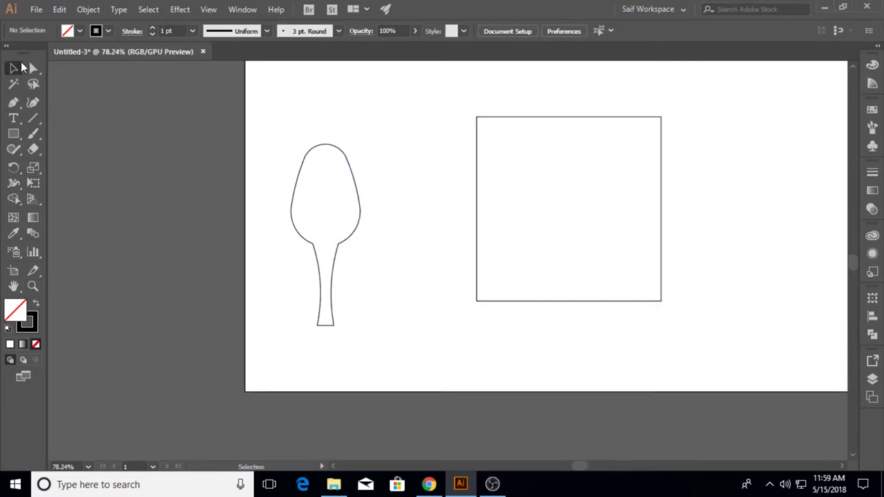
- Select the two neck anchors and round the corners where the neck meets the bowl
{"action": "key", "text": "a"}
{"action": "left_click", "coordinate": [314, 247]}
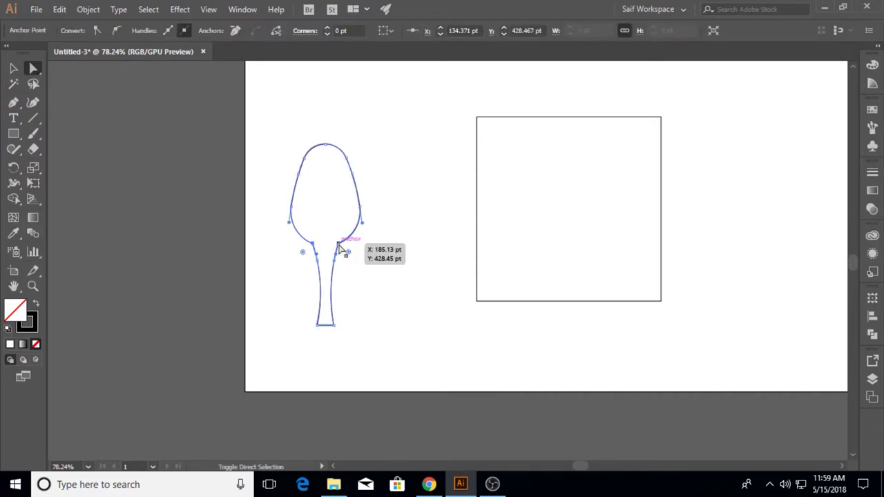
{"action": "left_click", "coordinate": [338, 244], "text": "shift"}
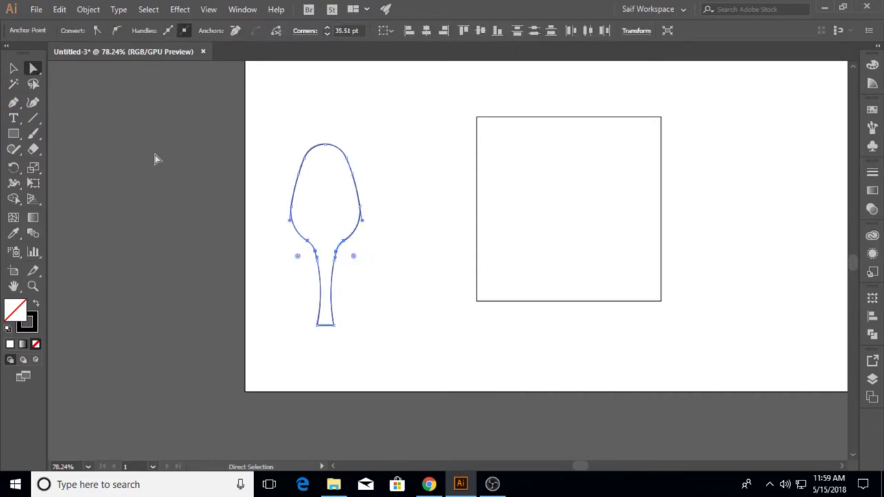
{"action": "left_click", "coordinate": [13, 68]}
{"action": "left_click", "coordinate": [281, 230]}
{"action": "scroll", "coordinate": [279, 228], "scroll_direction": "up", "scroll_amount": 1}
- Fill the spoon with a linear gradient whose left stop is RGB Green
{"action": "left_click_drag", "start_coordinate": [286, 142], "coordinate": [355, 333]}
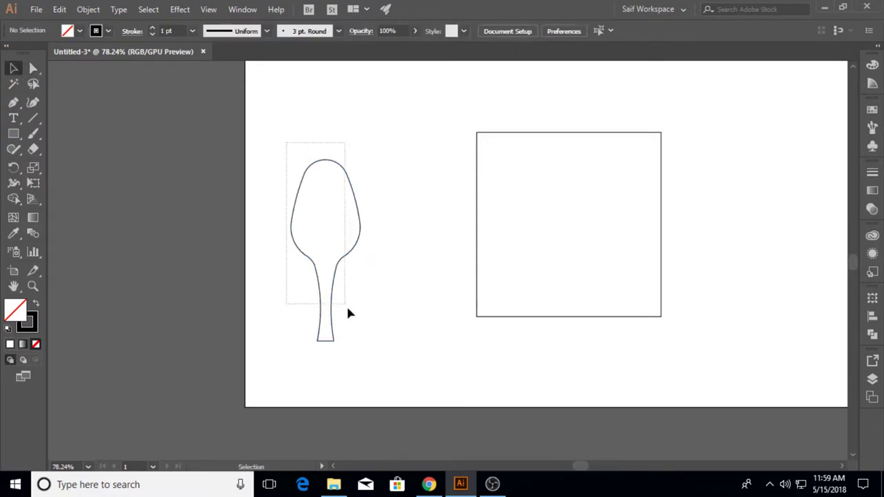
{"action": "left_click", "coordinate": [26, 344]}
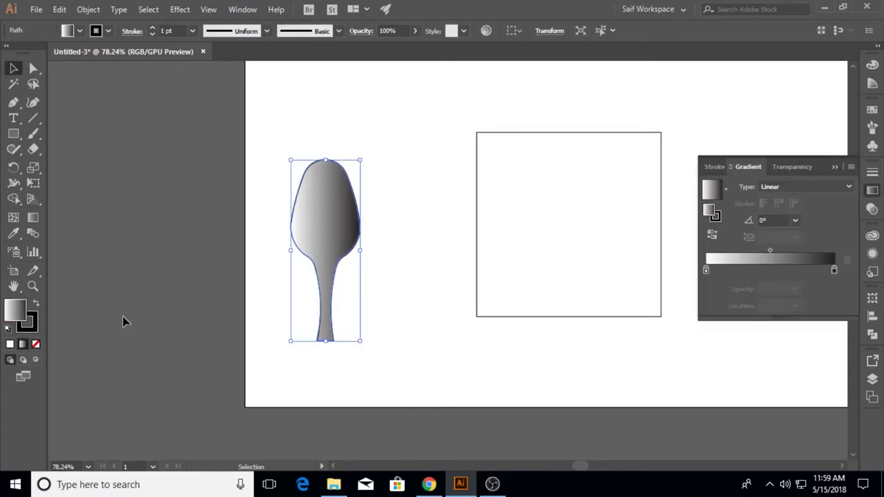
{"action": "double_click", "coordinate": [705, 270]}
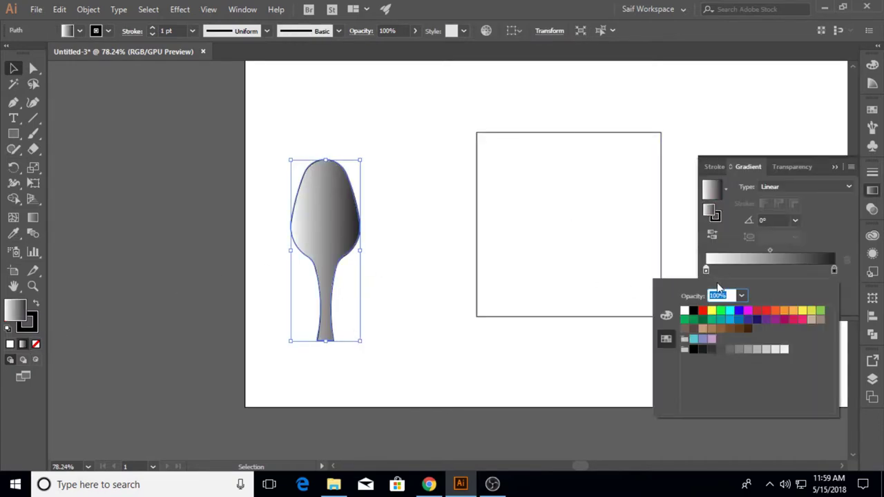
{"action": "left_click", "coordinate": [721, 312]}
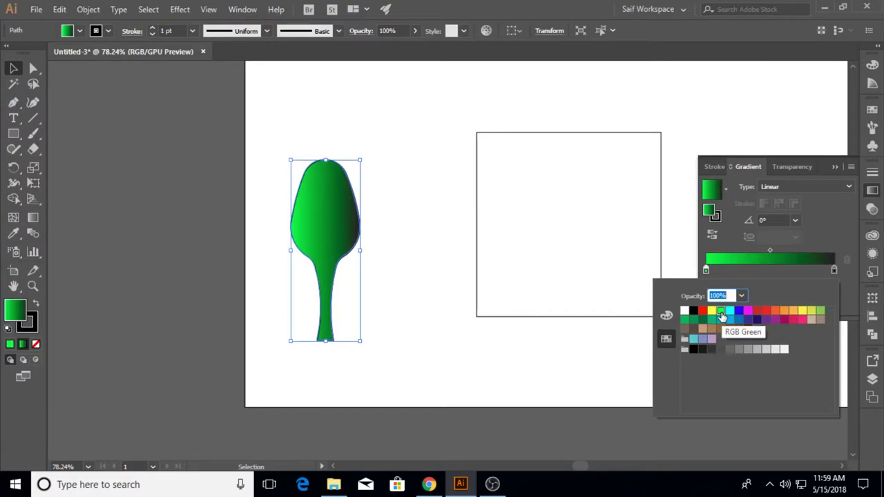
{"action": "left_click", "coordinate": [836, 165]}
- Angle the gradient diagonally at 66.7°, dark at the bowl top and bright along the handle
{"action": "left_click", "coordinate": [40, 219]}
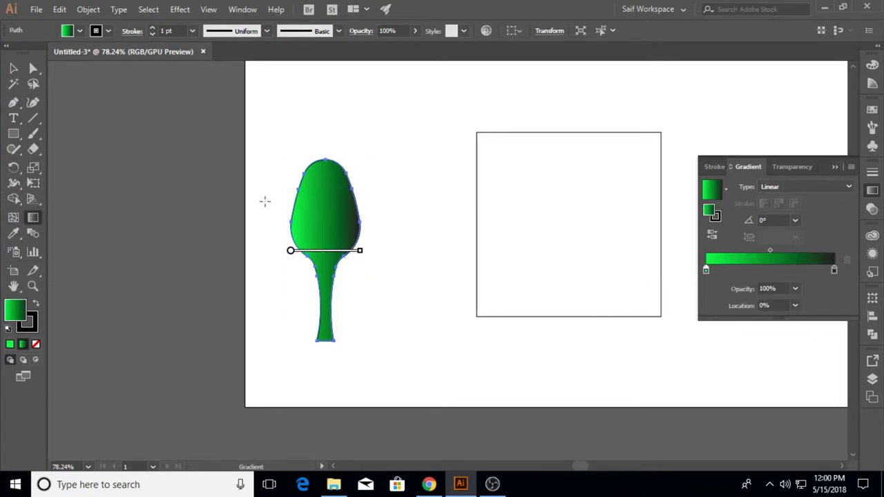
{"action": "left_click_drag", "start_coordinate": [352, 172], "coordinate": [286, 319]}
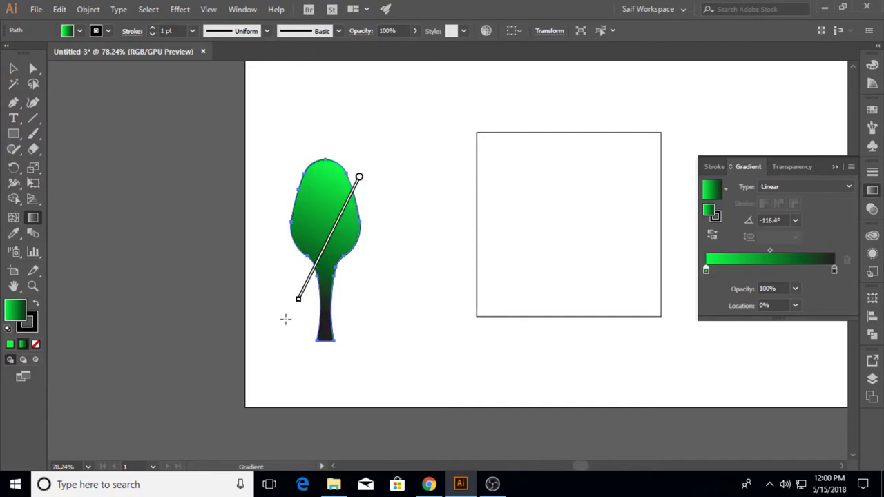
{"action": "left_click_drag", "start_coordinate": [352, 174], "coordinate": [357, 176]}
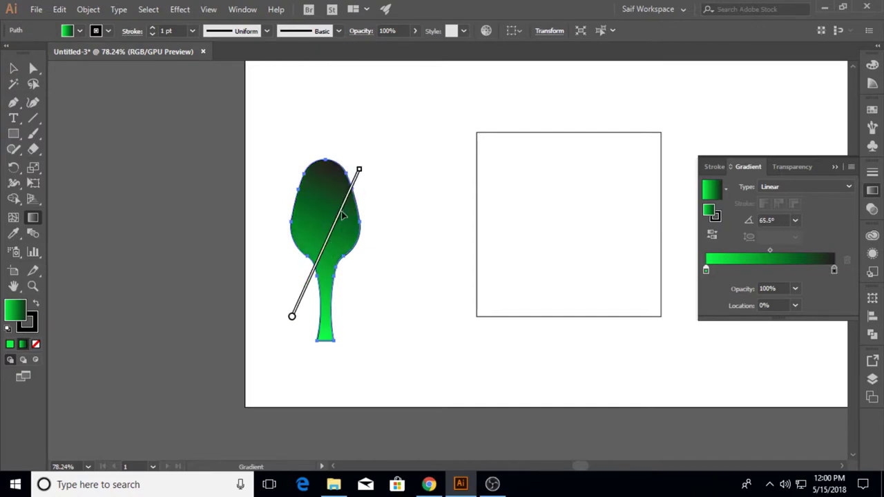
{"action": "left_click_drag", "start_coordinate": [279, 345], "coordinate": [360, 163]}
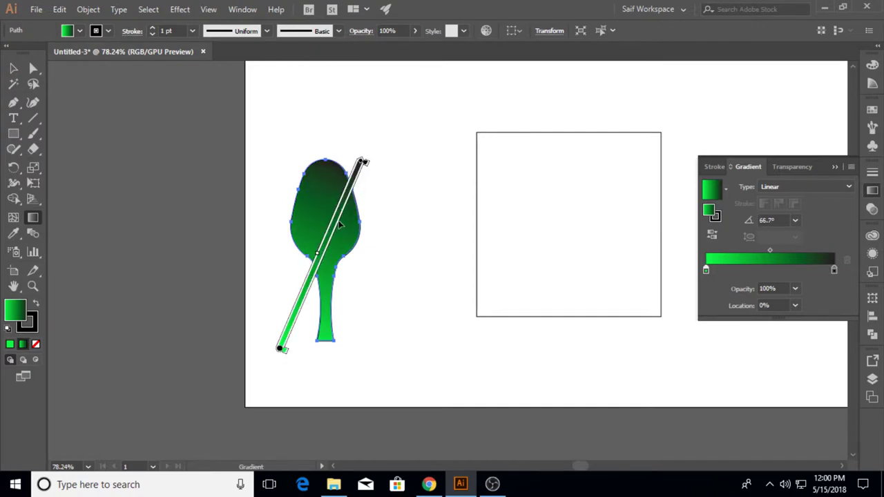
{"action": "left_click_drag", "start_coordinate": [337, 228], "coordinate": [351, 194]}
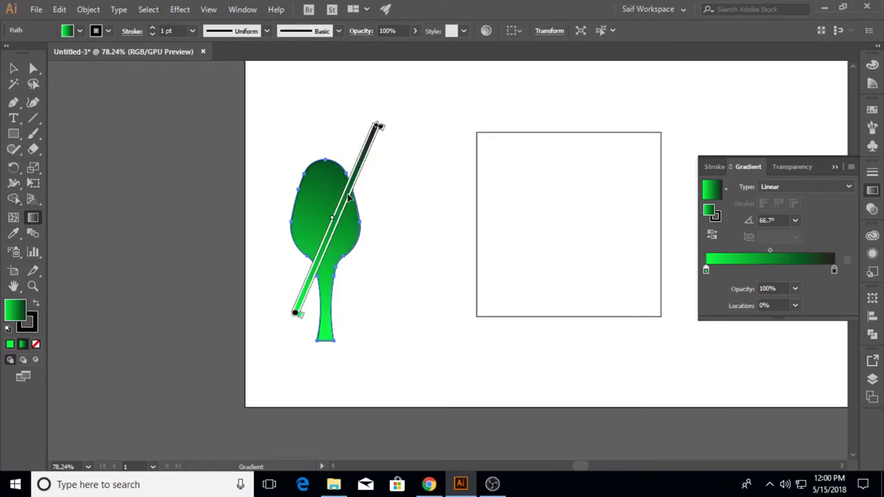
{"action": "left_click", "coordinate": [13, 67]}
{"action": "left_click", "coordinate": [295, 204]}
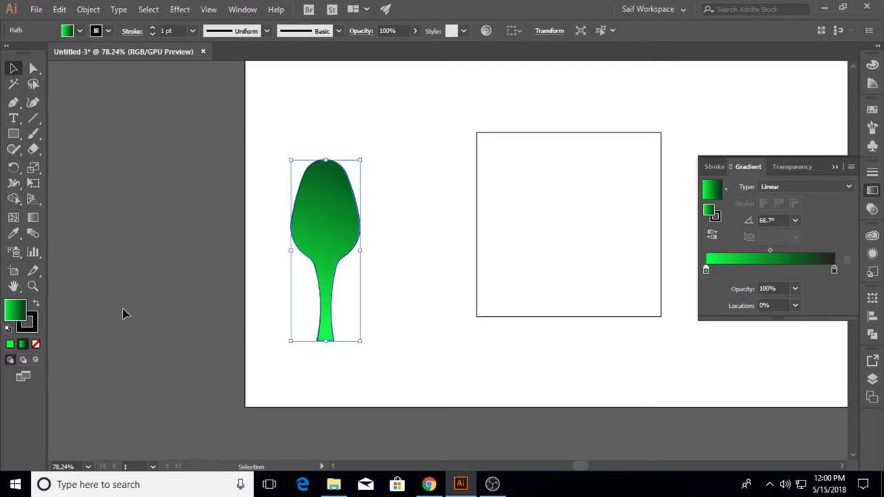
- Give the spoon a bright green #4DEF4D stroke
{"action": "left_click", "coordinate": [32, 325]}
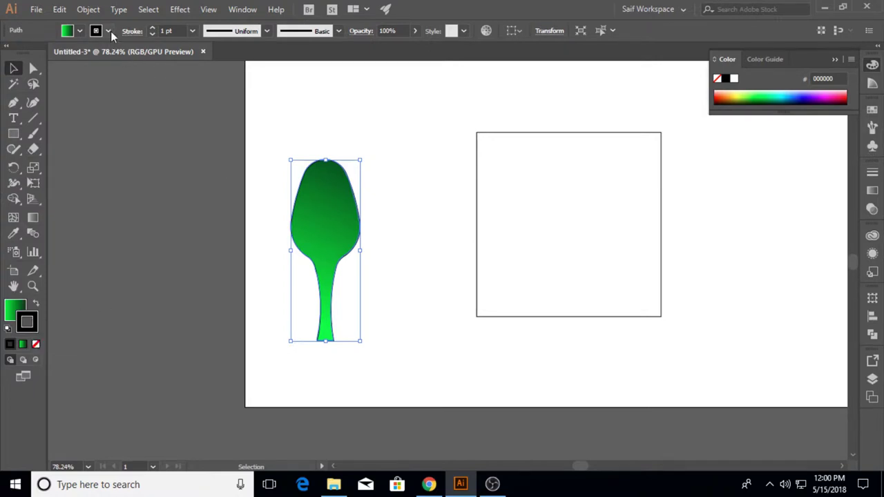
{"action": "left_click", "coordinate": [23, 345]}
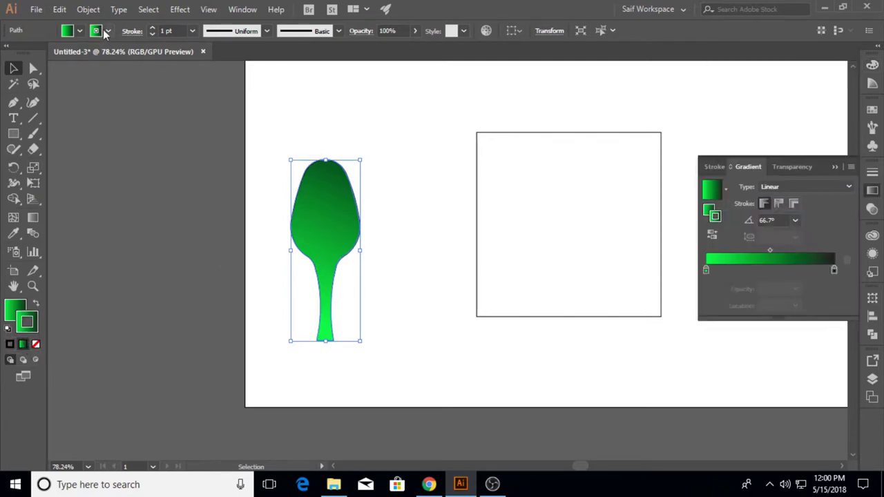
{"action": "left_click", "coordinate": [108, 31]}
{"action": "left_click", "coordinate": [61, 53]}
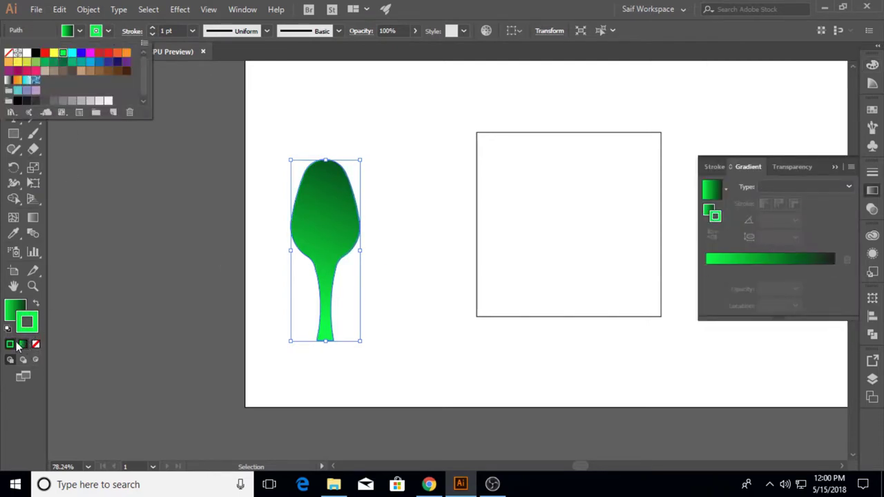
{"action": "double_click", "coordinate": [28, 326]}
{"action": "left_click_drag", "start_coordinate": [649, 110], "coordinate": [632, 110]}
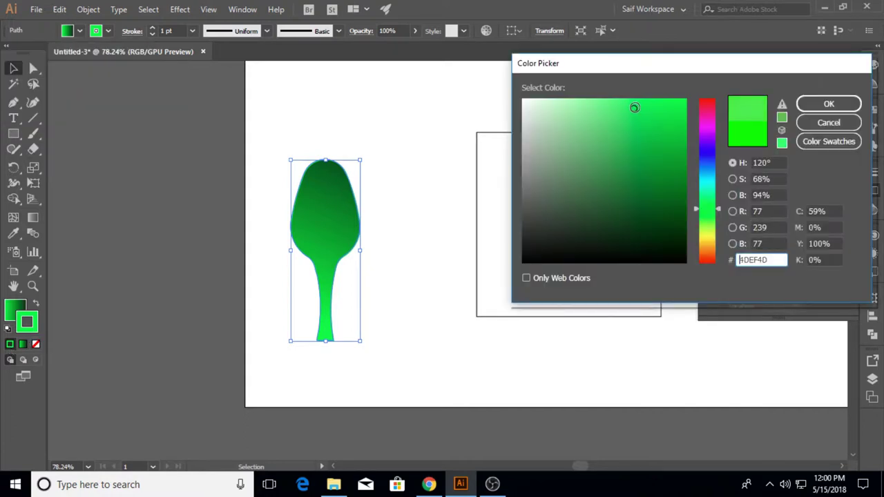
{"action": "left_click", "coordinate": [845, 105]}
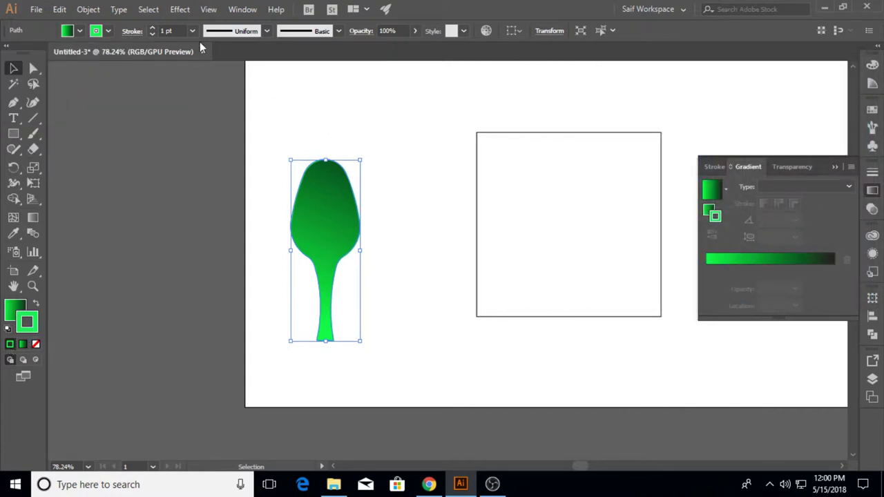
- Apply Width Profile 1 to the spoon's stroke for a tapered outline
{"action": "left_click", "coordinate": [133, 32]}
{"action": "left_click", "coordinate": [90, 231]}
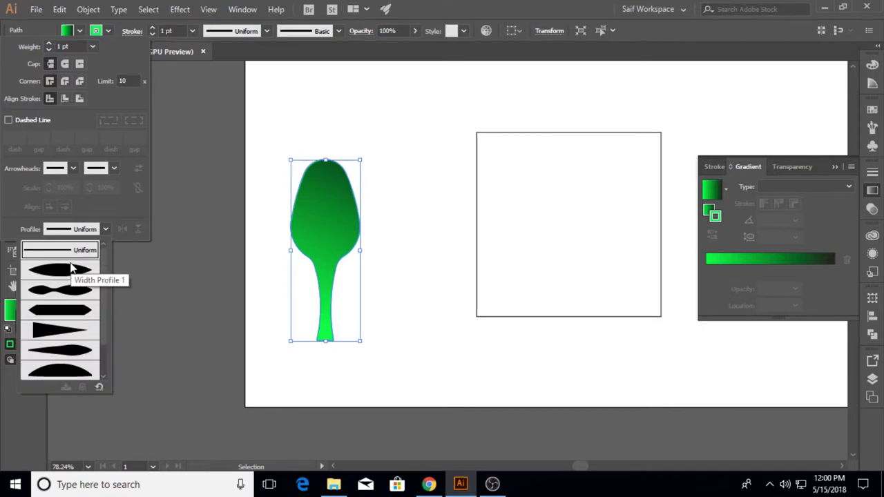
{"action": "left_click", "coordinate": [72, 290]}
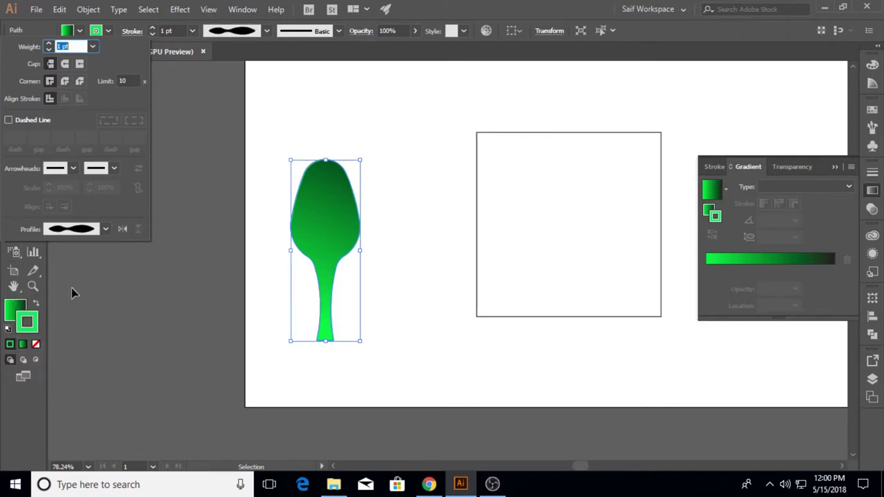
{"action": "left_click", "coordinate": [249, 130]}
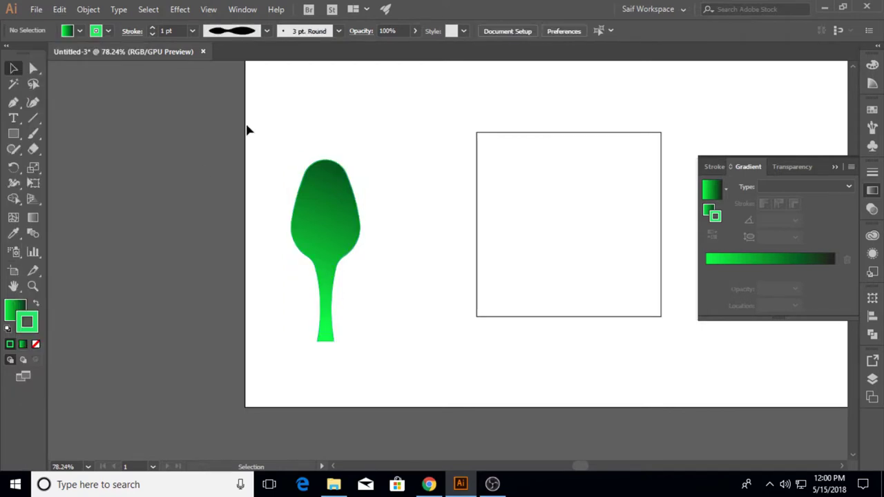
{"action": "left_click", "coordinate": [835, 167]}
{"action": "left_click", "coordinate": [552, 145]}
{"action": "left_click", "coordinate": [17, 304]}
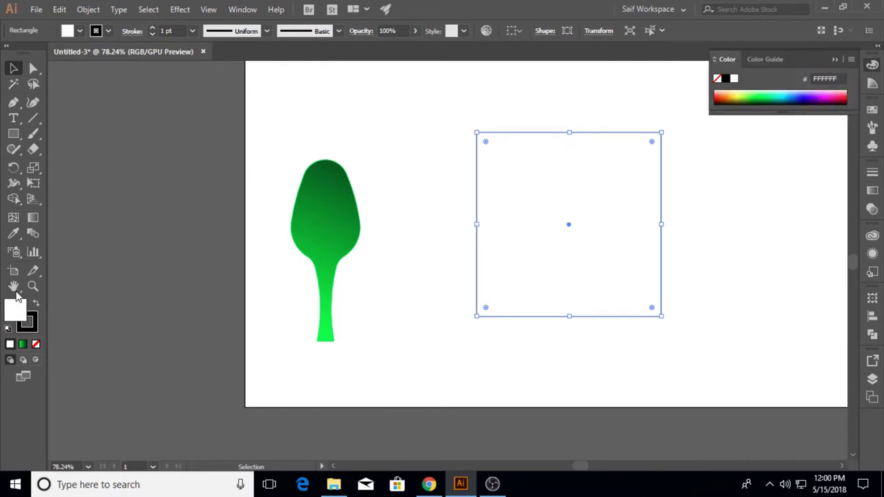
- Copy the spoon's green gradient onto the square, running diagonally bright at upper right
{"action": "left_click", "coordinate": [13, 234]}
{"action": "left_click", "coordinate": [335, 223]}
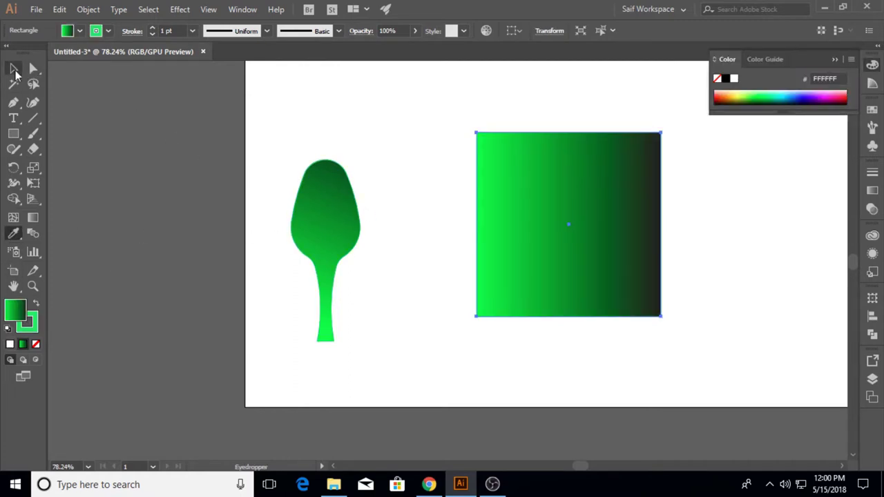
{"action": "left_click", "coordinate": [33, 217]}
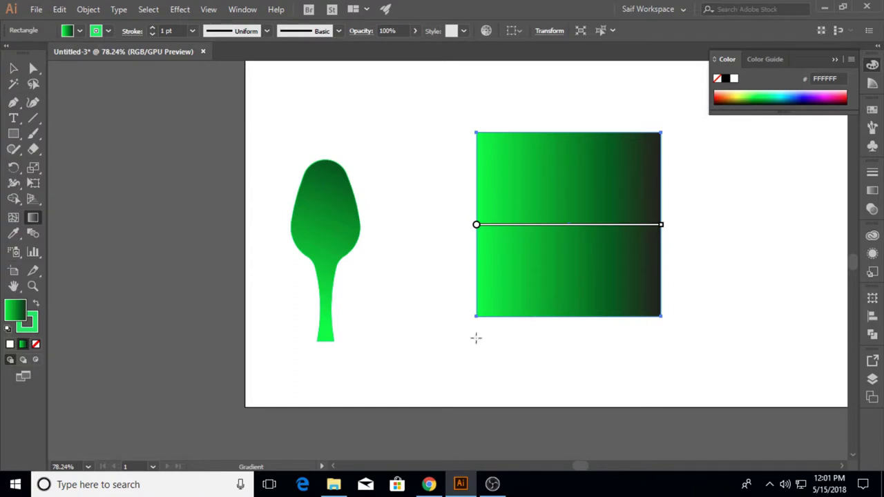
{"action": "mouse_move", "coordinate": [470, 327]}
{"action": "left_mouse_down"}
{"action": "mouse_move", "coordinate": [658, 130]}
{"action": "mouse_move", "coordinate": [441, 351]}
{"action": "left_mouse_up"}
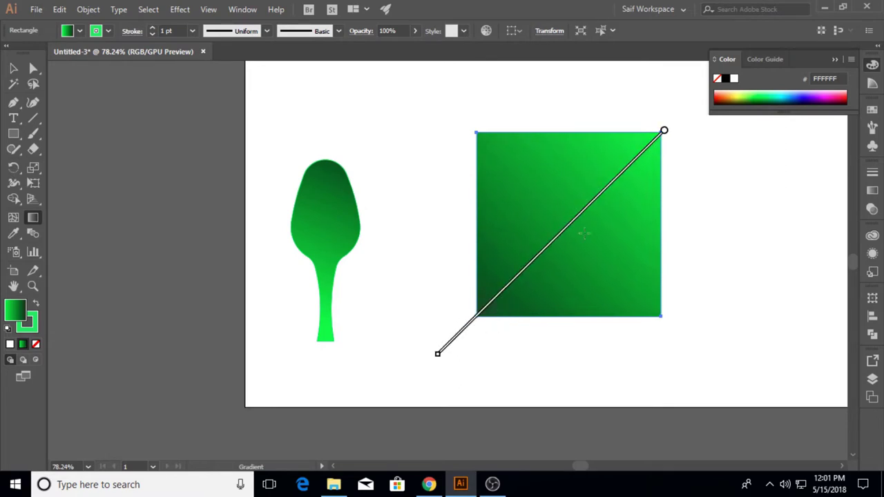
{"action": "left_click_drag", "start_coordinate": [678, 141], "coordinate": [649, 156]}
{"action": "left_click_drag", "start_coordinate": [661, 124], "coordinate": [464, 336]}
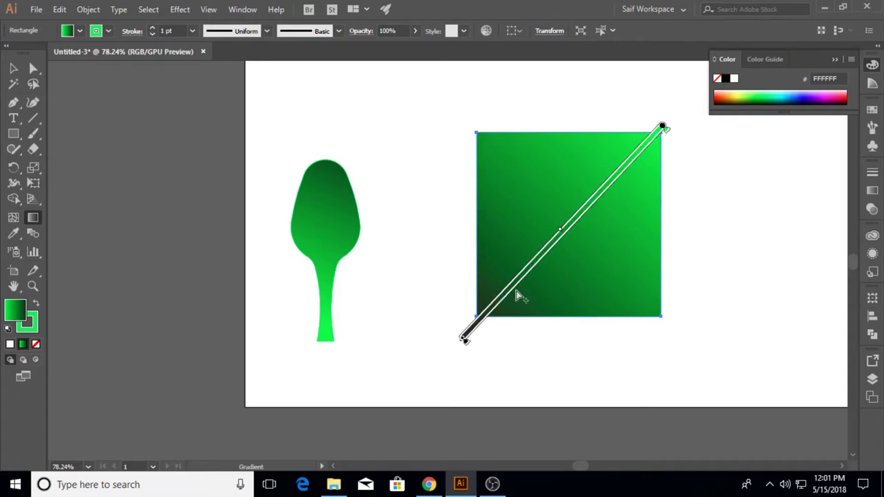
{"action": "left_click_drag", "start_coordinate": [639, 106], "coordinate": [487, 346]}
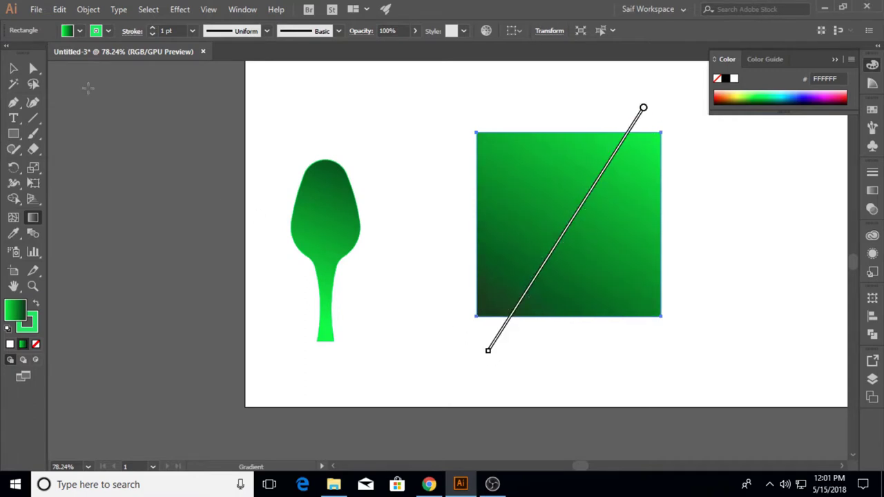
- Move the spoon onto the green gradient square
{"action": "key", "text": "v"}
{"action": "left_click", "coordinate": [180, 127]}
{"action": "left_click_drag", "start_coordinate": [334, 230], "coordinate": [576, 239]}
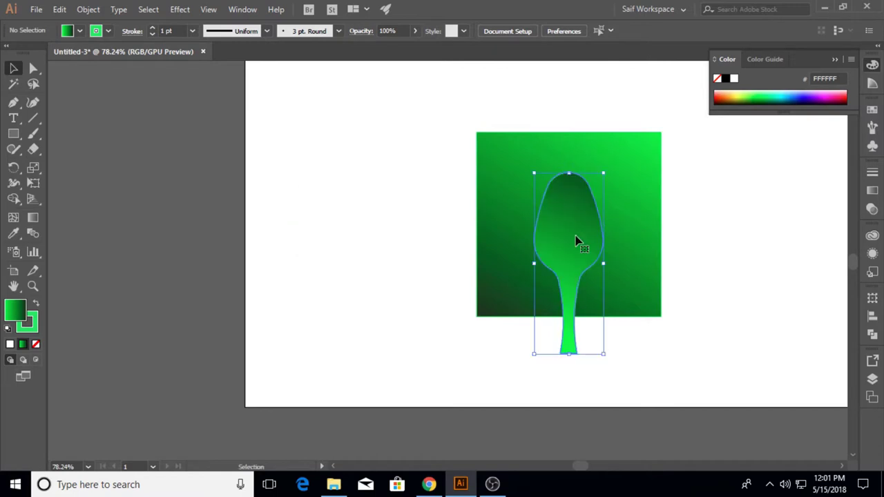
- Round the corners of the square behind the spoon
{"action": "left_click", "coordinate": [423, 221]}
{"action": "left_click_drag", "start_coordinate": [440, 113], "coordinate": [509, 177]}
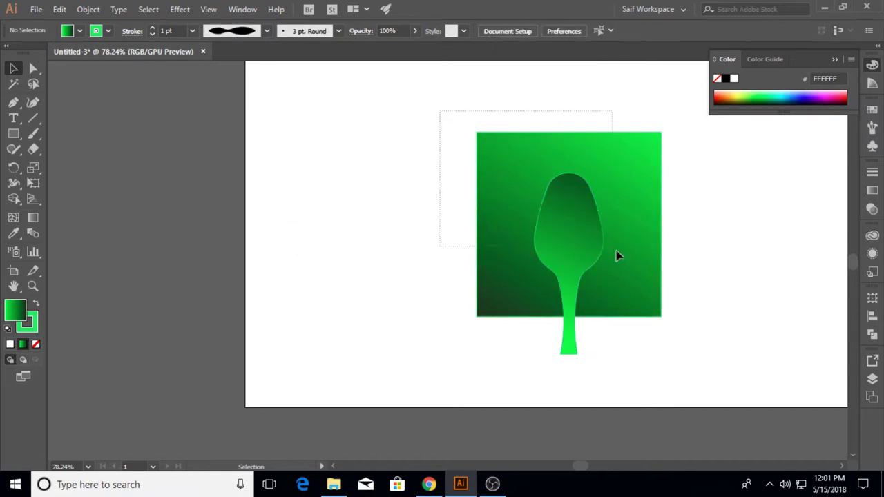
{"action": "left_click_drag", "start_coordinate": [492, 147], "coordinate": [512, 173]}
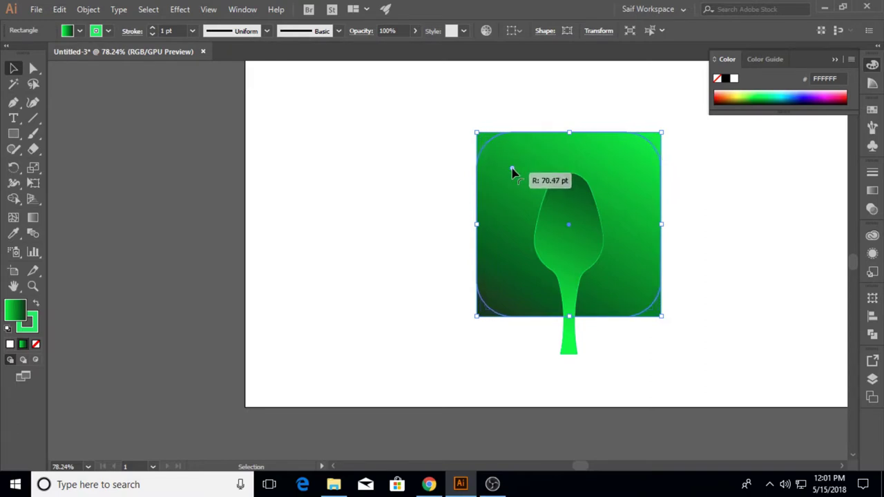
{"action": "left_click", "coordinate": [443, 186]}
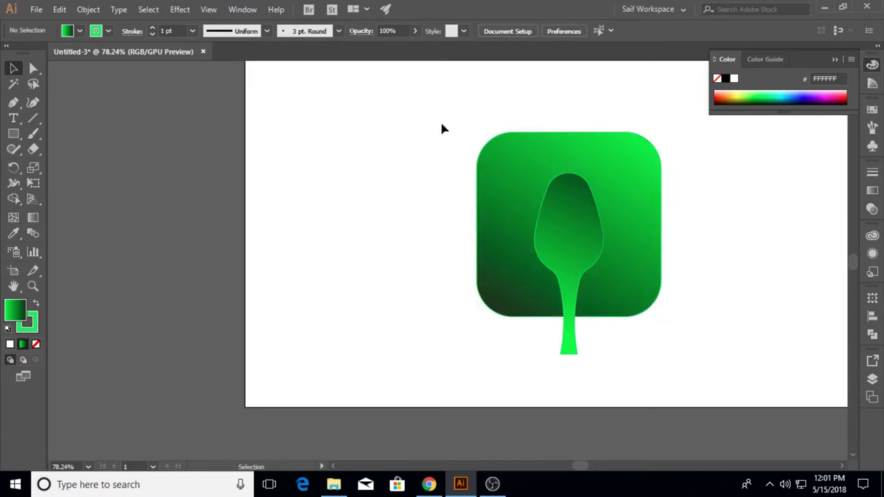
- Divide the square and spoon into separate pieces with Pathfinder
{"action": "left_click_drag", "start_coordinate": [398, 105], "coordinate": [667, 332]}
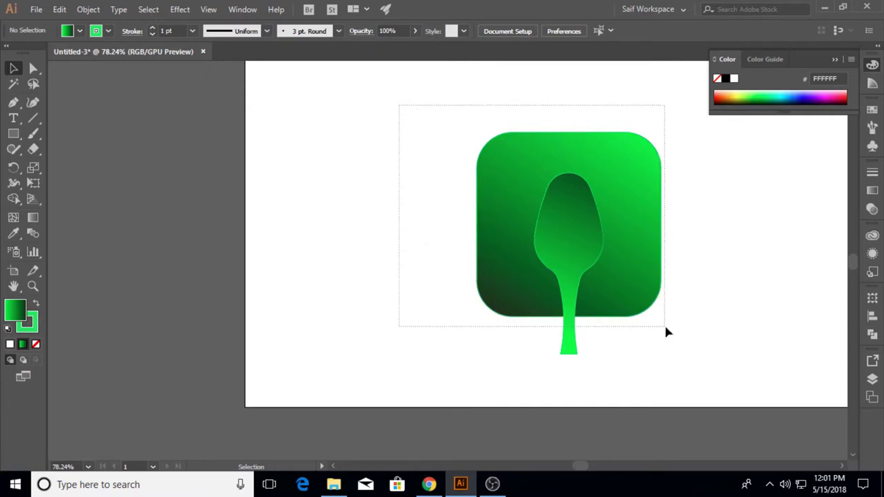
{"action": "left_click", "coordinate": [873, 336]}
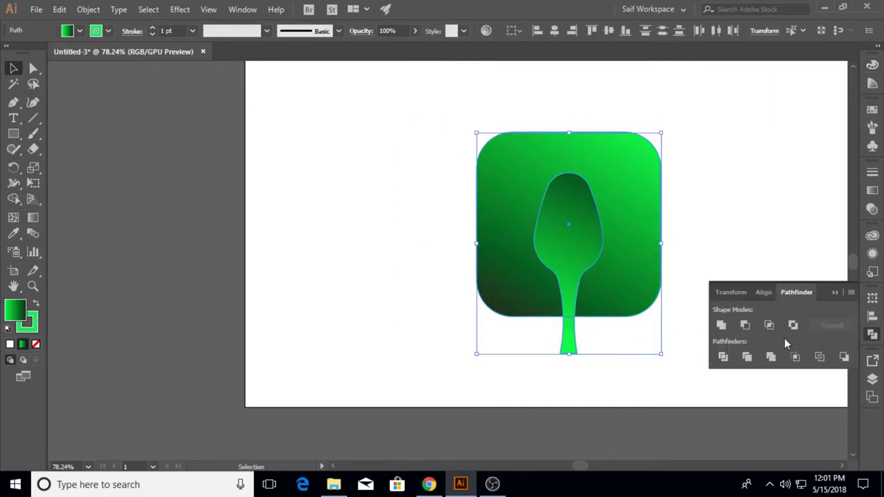
{"action": "left_click", "coordinate": [723, 357]}
{"action": "left_click", "coordinate": [762, 262]}
- Ungroup the divided artwork and delete the stem piece hanging below the square
{"action": "left_click", "coordinate": [574, 346]}
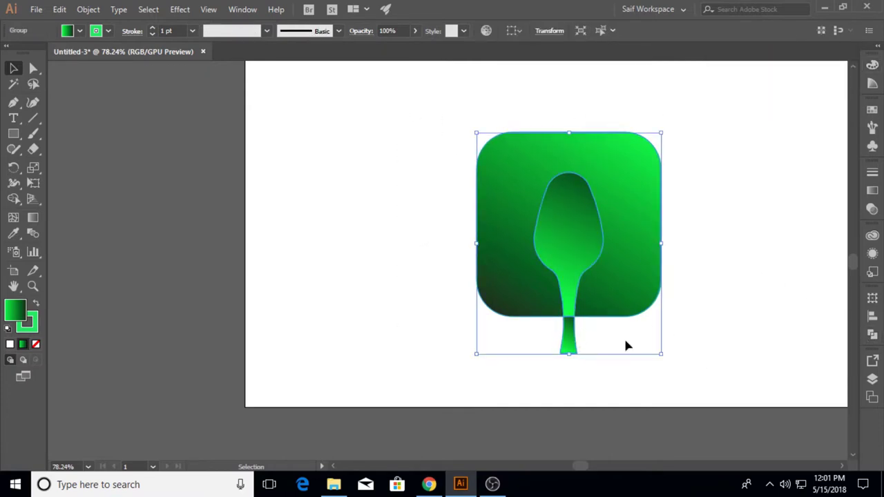
{"action": "right_click", "coordinate": [567, 344]}
{"action": "left_click", "coordinate": [612, 242]}
{"action": "left_click", "coordinate": [738, 291]}
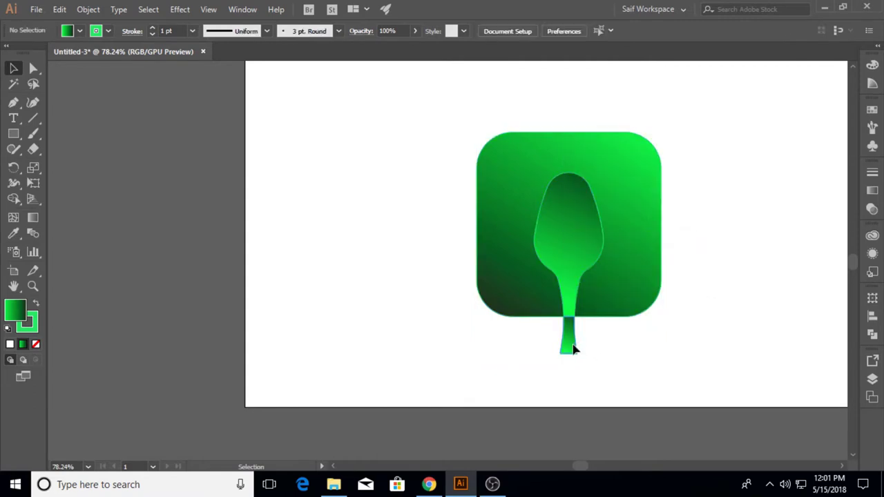
{"action": "left_click", "coordinate": [573, 347]}
{"action": "key", "text": "Delete"}
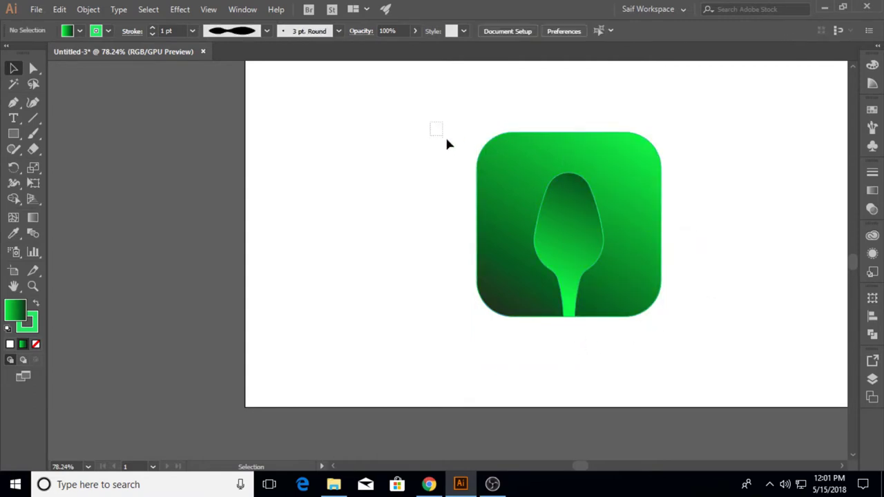
- Add a black stop at 0% to the spoon's gradient, moving the old start stop to about 10.89%
{"action": "left_click", "coordinate": [552, 232]}
{"action": "left_click", "coordinate": [872, 192]}
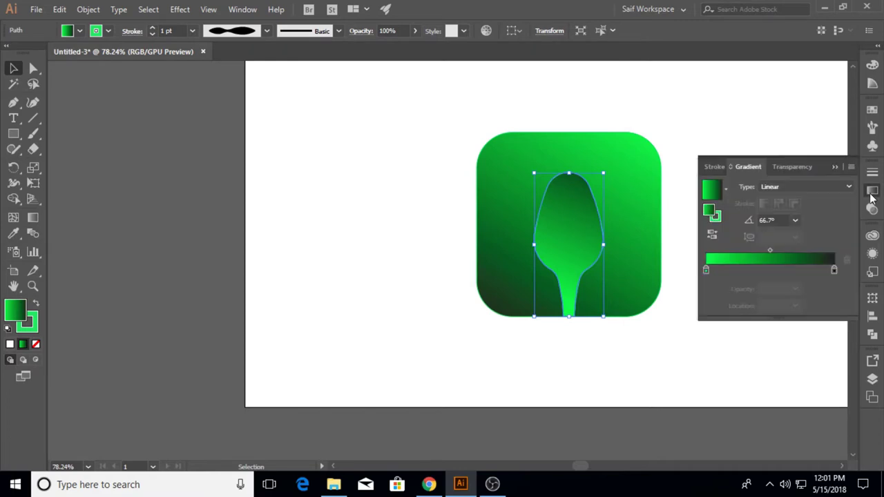
{"action": "left_click_drag", "start_coordinate": [709, 269], "coordinate": [722, 272]}
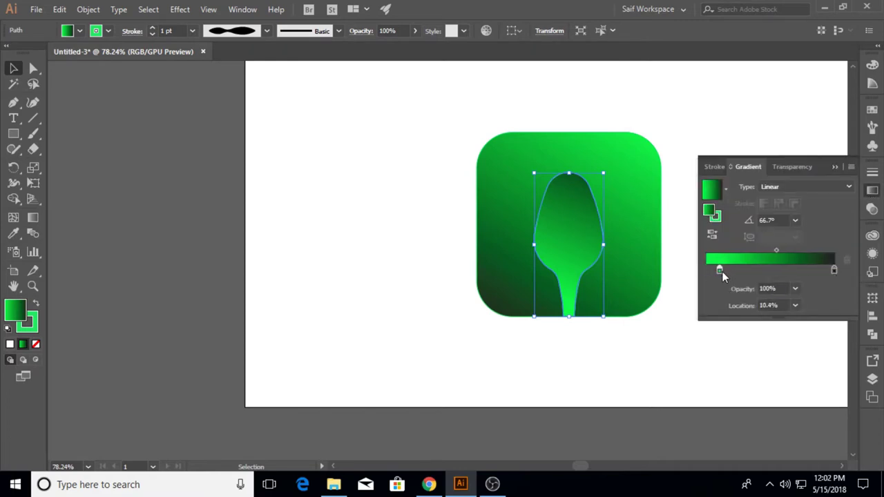
{"action": "left_click_drag", "start_coordinate": [835, 272], "coordinate": [704, 272]}
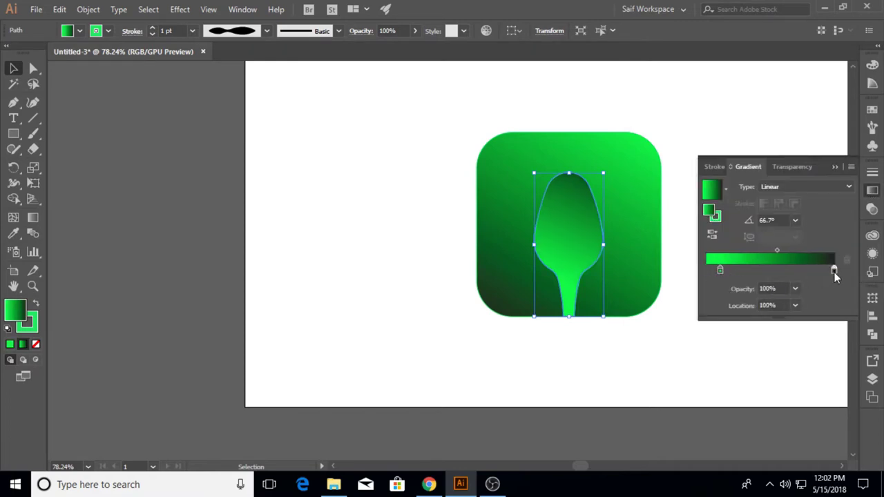
{"action": "left_click", "coordinate": [704, 270]}
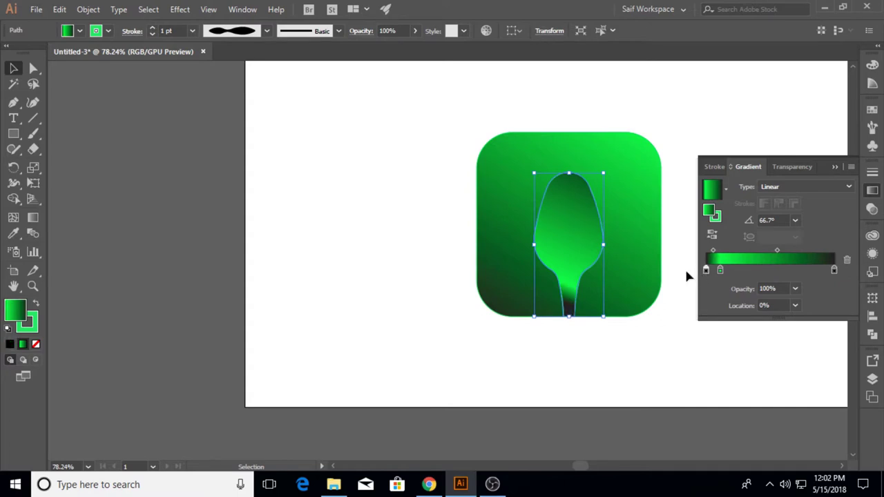
{"action": "left_click", "coordinate": [721, 271]}
- Angle the spoon's gradient so it stretches from lower left toward the square's top
{"action": "key", "text": "g"}
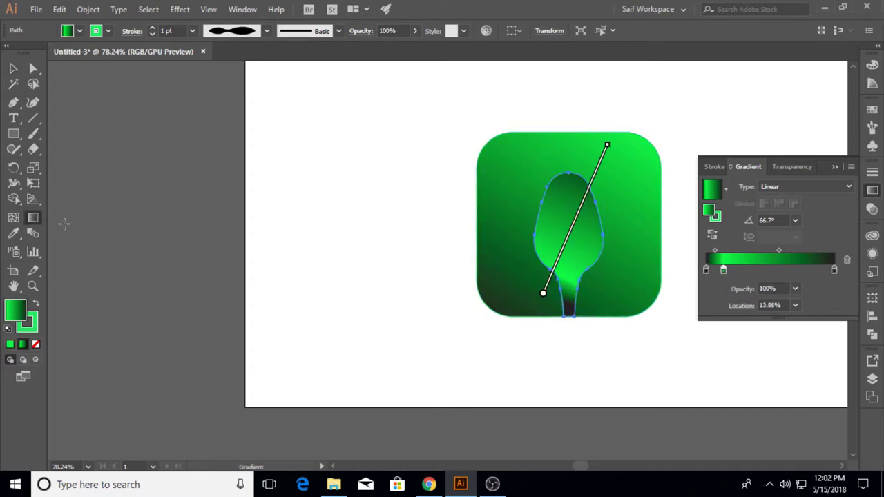
{"action": "mouse_move", "coordinate": [560, 269]}
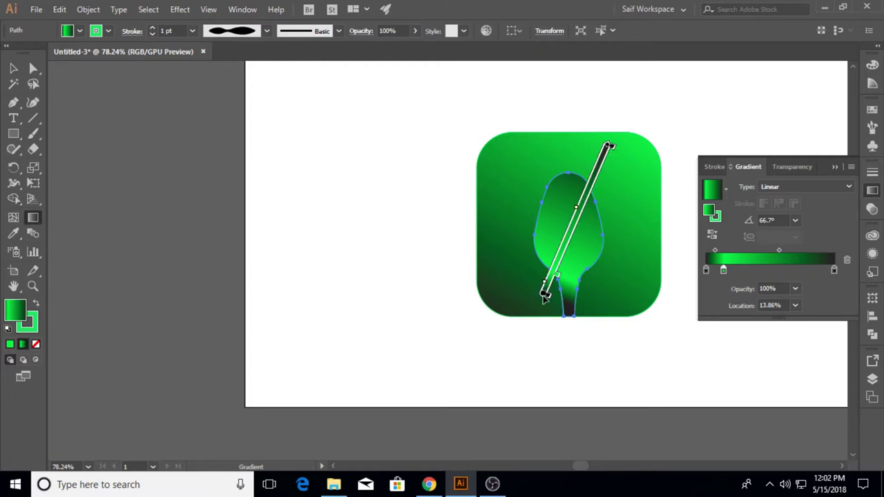
{"action": "left_click_drag", "start_coordinate": [543, 296], "coordinate": [541, 312]}
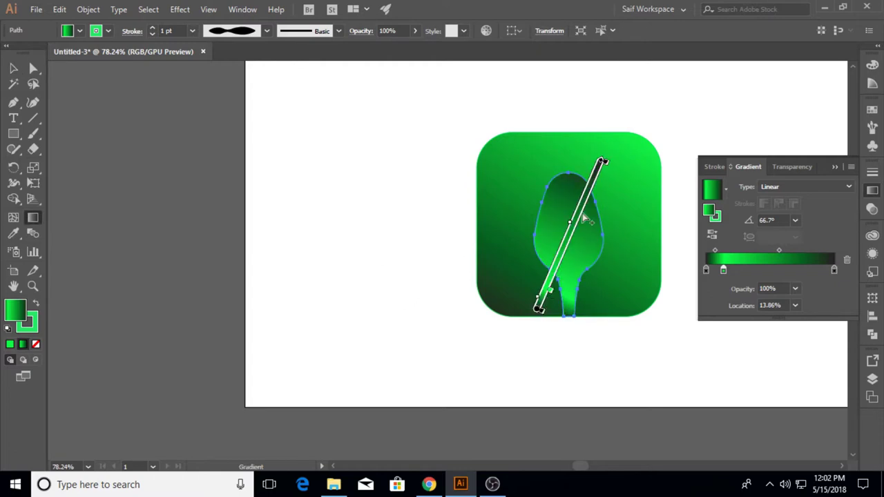
{"action": "left_click_drag", "start_coordinate": [603, 161], "coordinate": [612, 142]}
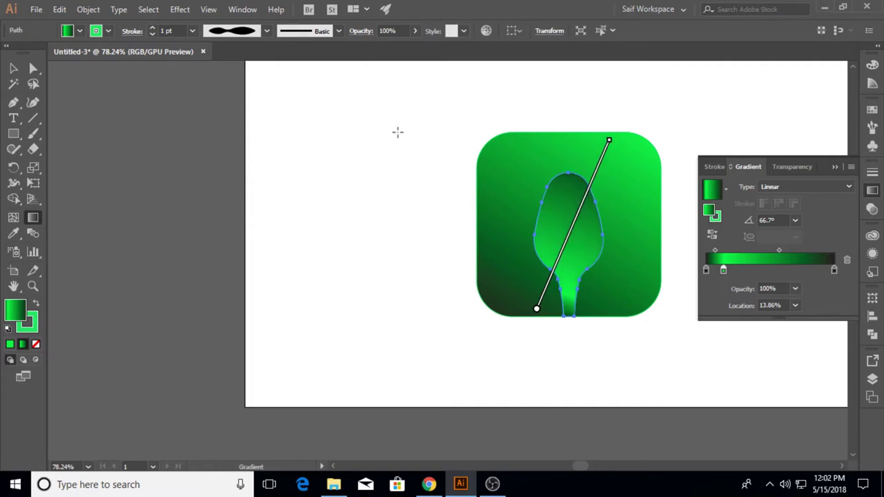
{"action": "left_click", "coordinate": [836, 168]}
- Zoom out to the whole icon and select the rounded square and spoon together
{"action": "key", "text": "v"}
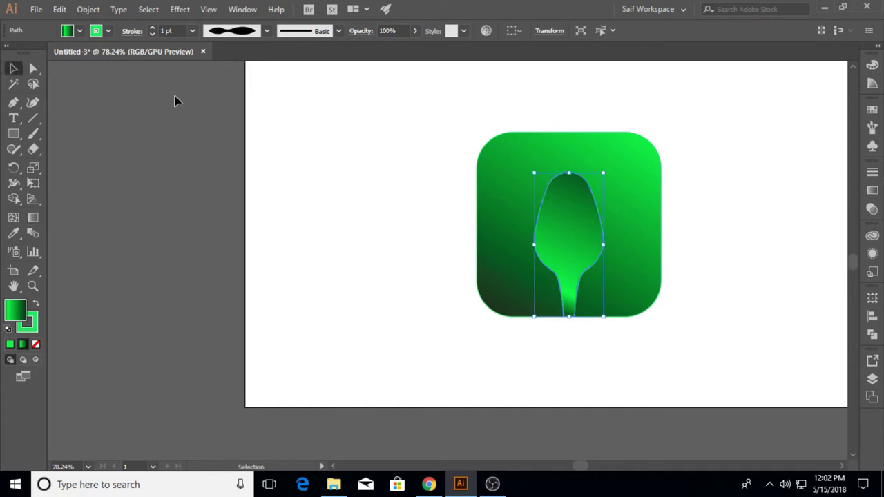
{"action": "left_click", "coordinate": [173, 98]}
{"action": "left_click", "coordinate": [32, 286]}
{"action": "left_click", "coordinate": [569, 193], "text": "alt"}
{"action": "left_click", "coordinate": [631, 187], "text": "alt"}
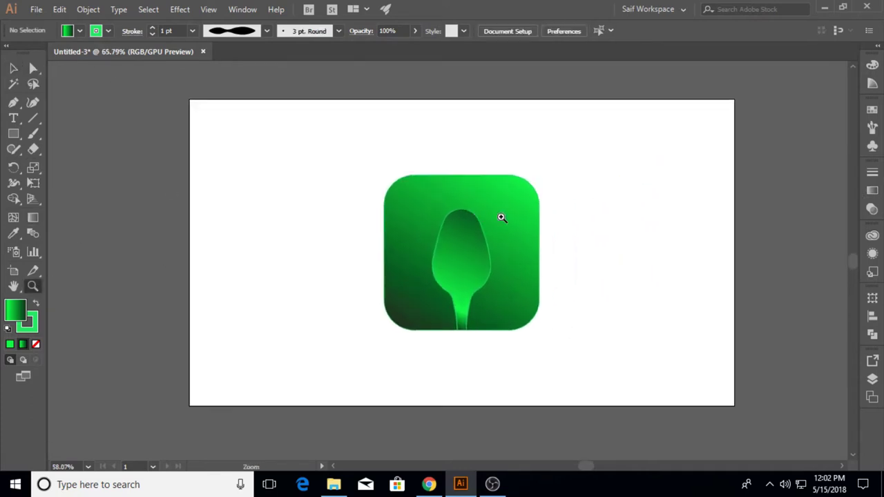
{"action": "scroll", "coordinate": [509, 235], "scroll_direction": "up", "scroll_amount": 3}
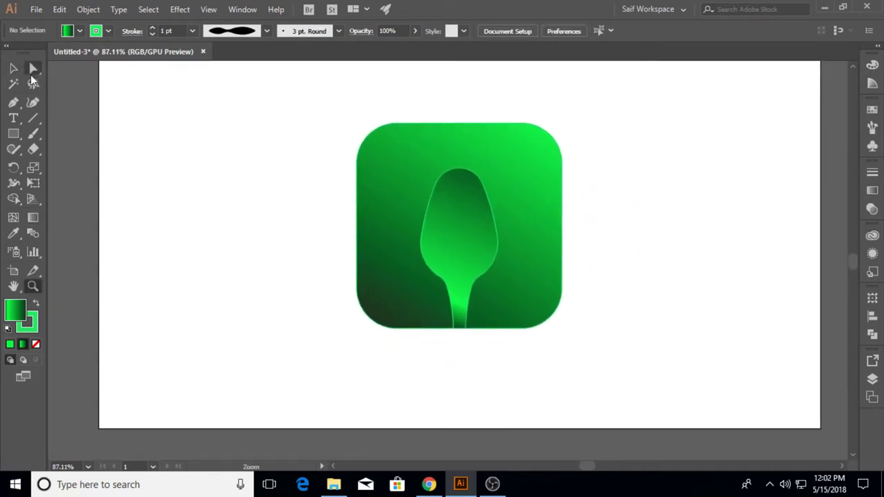
{"action": "left_click", "coordinate": [13, 68]}
{"action": "mouse_move", "coordinate": [322, 113]}
{"action": "left_mouse_down"}
{"action": "mouse_move", "coordinate": [539, 284]}
{"action": "mouse_move", "coordinate": [303, 265]}
{"action": "left_mouse_up"}
- Unite the copied square and spoon into one shape filled with black #000000
{"action": "left_click", "coordinate": [873, 334]}
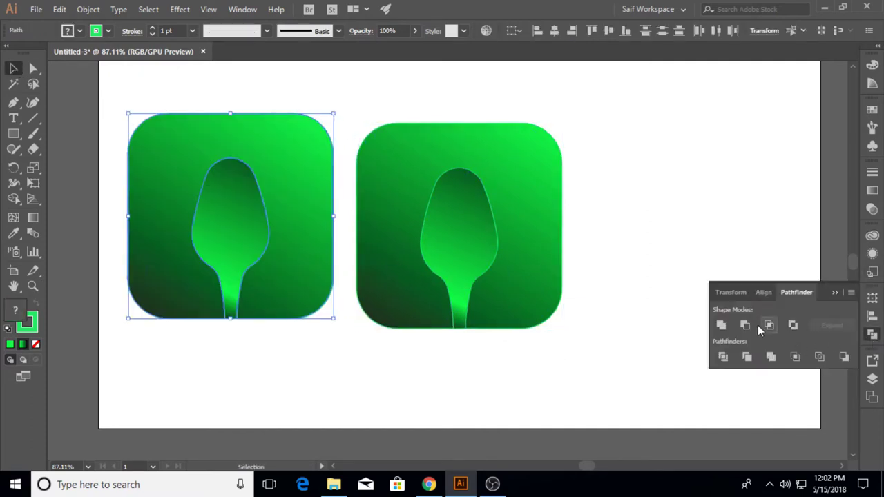
{"action": "left_click", "coordinate": [724, 326]}
{"action": "left_click", "coordinate": [835, 293]}
{"action": "left_click", "coordinate": [10, 345]}
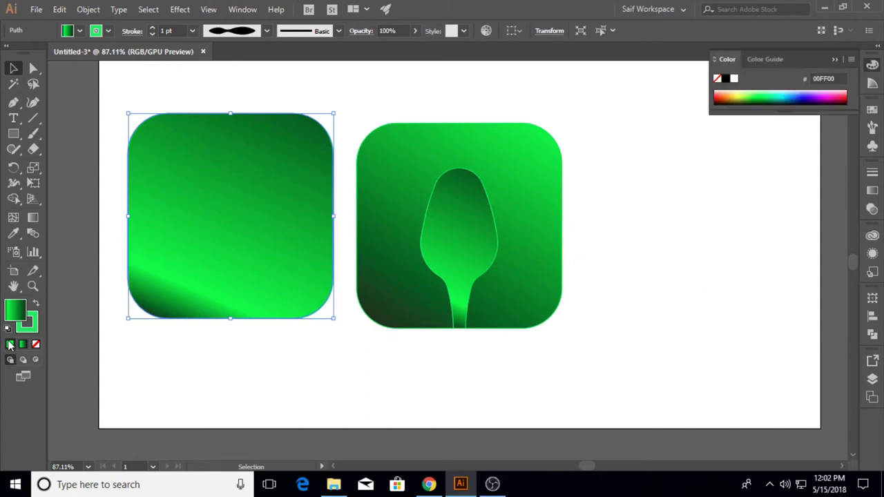
{"action": "double_click", "coordinate": [15, 315]}
{"action": "type", "text": "000000"}
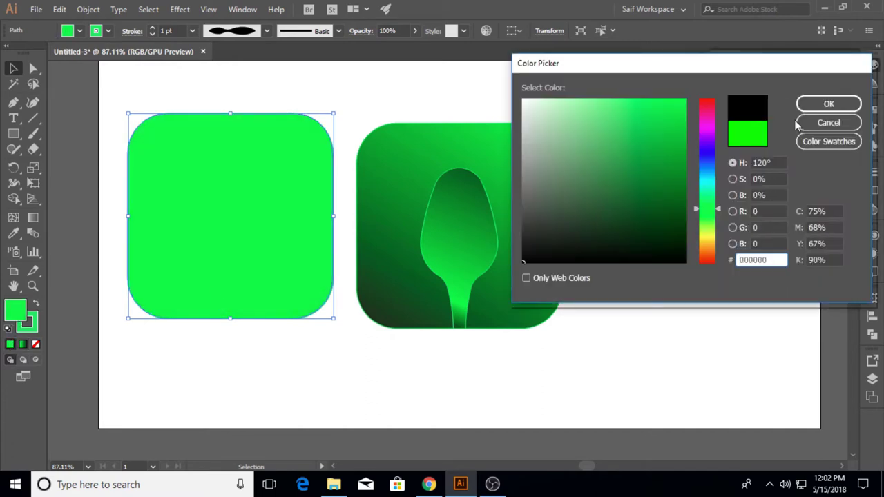
{"action": "left_click", "coordinate": [820, 105]}
- Lower the black shape's opacity to about 22% and move it over the icon, offset down-left
{"action": "left_click", "coordinate": [871, 210]}
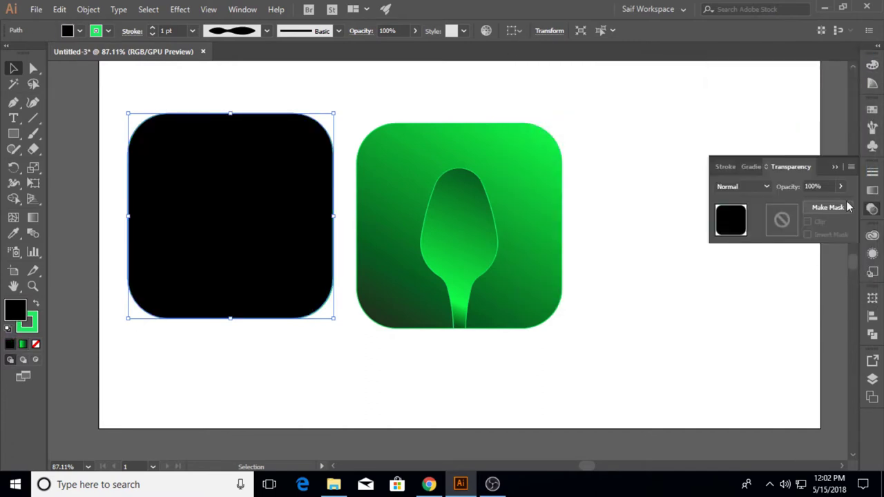
{"action": "left_click", "coordinate": [841, 187]}
{"action": "left_click_drag", "start_coordinate": [839, 203], "coordinate": [801, 204]}
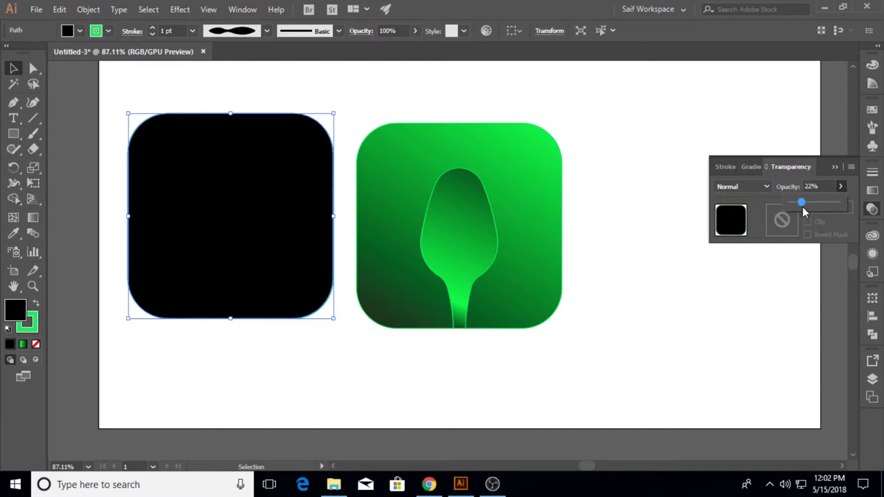
{"action": "left_click", "coordinate": [835, 167]}
{"action": "left_click_drag", "start_coordinate": [292, 235], "coordinate": [489, 270]}
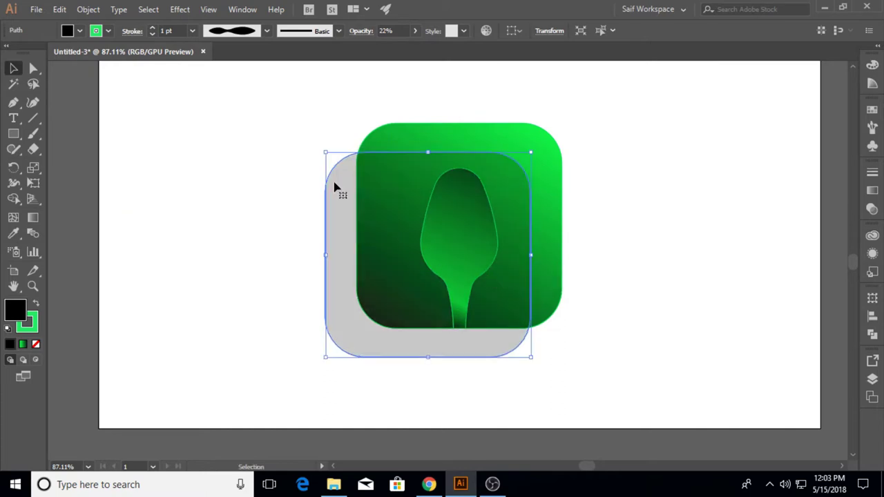
- Apply a 49 pt Feather effect to the grey square
{"action": "left_click", "coordinate": [180, 9]}
{"action": "mouse_move", "coordinate": [197, 156]}
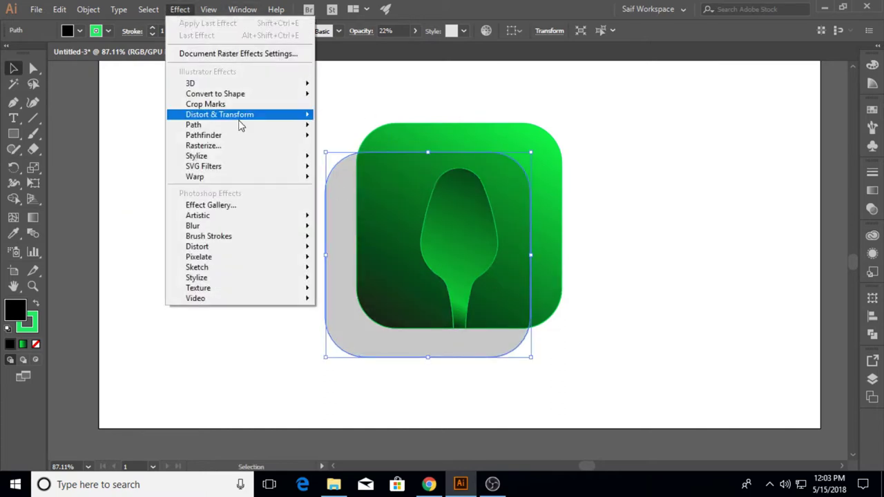
{"action": "left_click", "coordinate": [349, 173]}
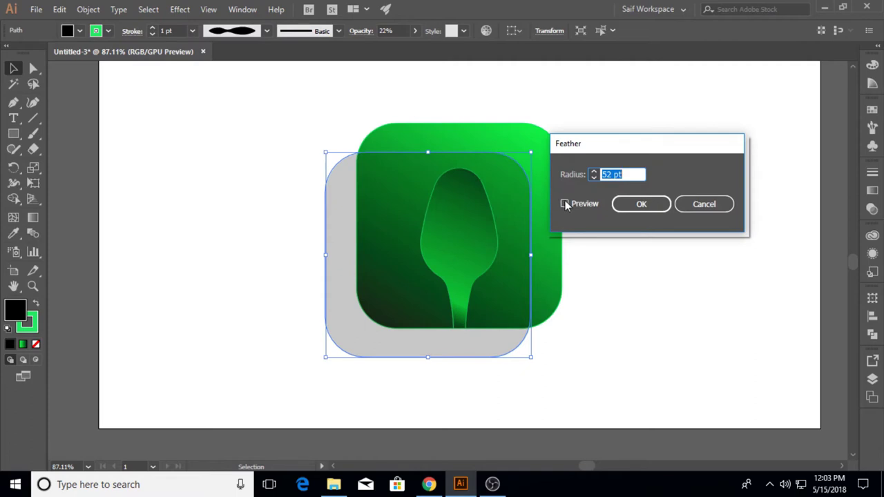
{"action": "left_click", "coordinate": [565, 203]}
{"action": "left_click", "coordinate": [595, 177]}
{"action": "left_click", "coordinate": [596, 177]}
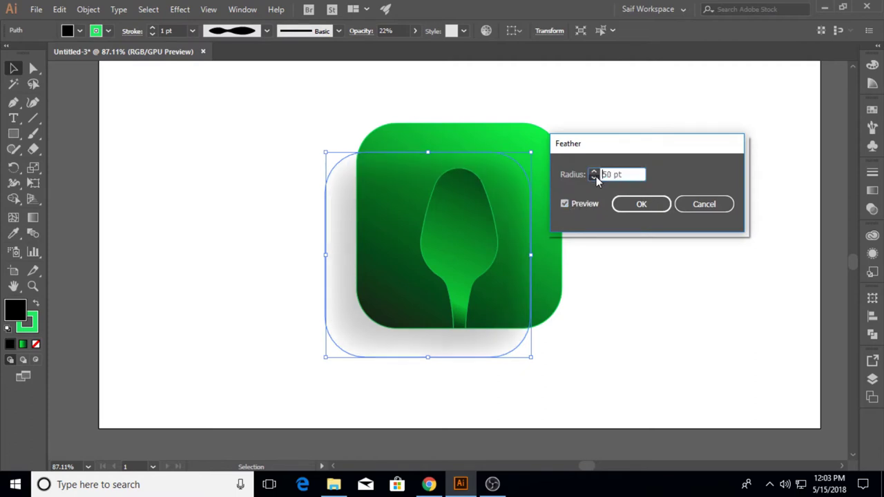
{"action": "left_click", "coordinate": [596, 176], "text": "shift"}
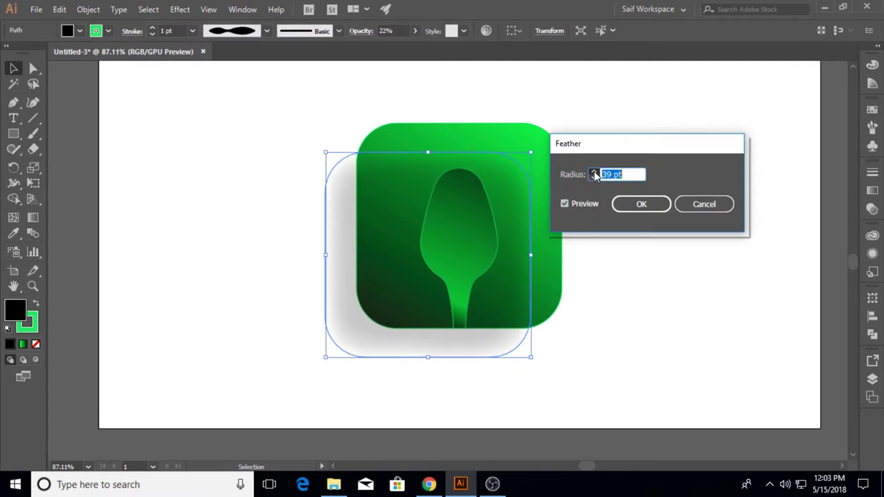
{"action": "left_click", "coordinate": [641, 204]}
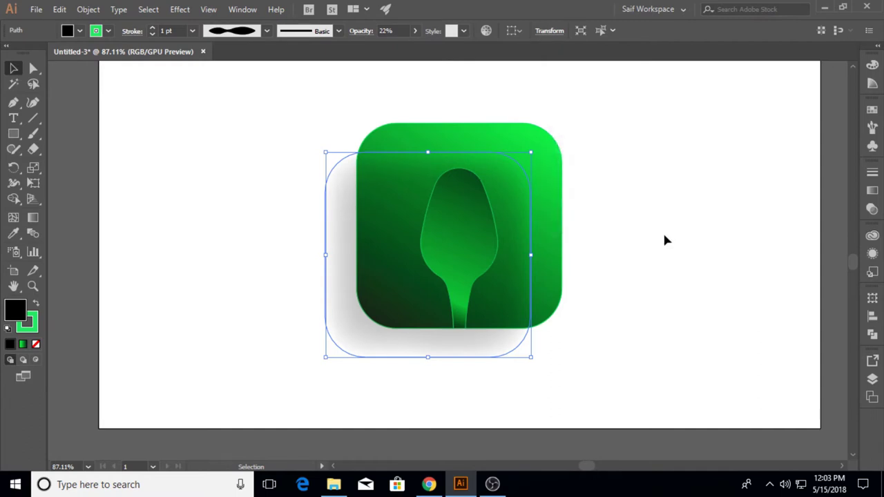
- Send the grey shadow shape behind the icon
{"action": "left_click", "coordinate": [662, 235]}
{"action": "right_click", "coordinate": [369, 343]}
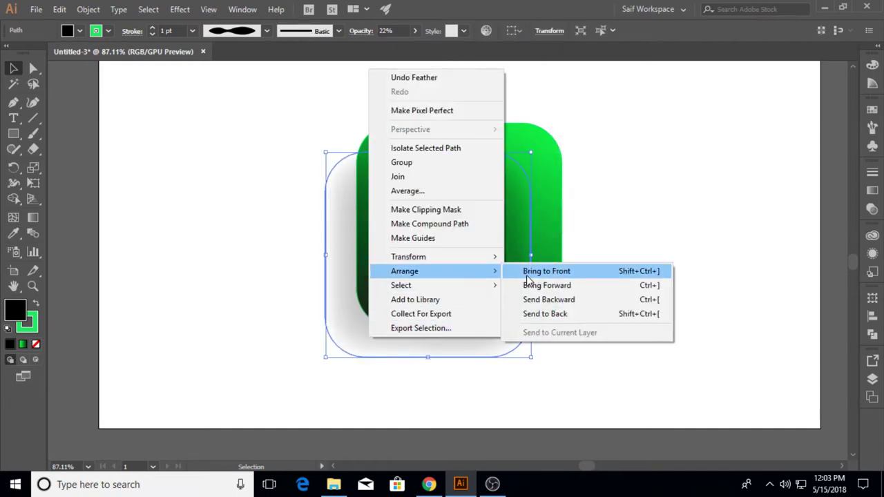
{"action": "left_click", "coordinate": [549, 313]}
{"action": "left_click", "coordinate": [577, 295]}
- Set the shadow's opacity to 30% and nudge it slightly right and down
{"action": "left_click", "coordinate": [349, 342]}
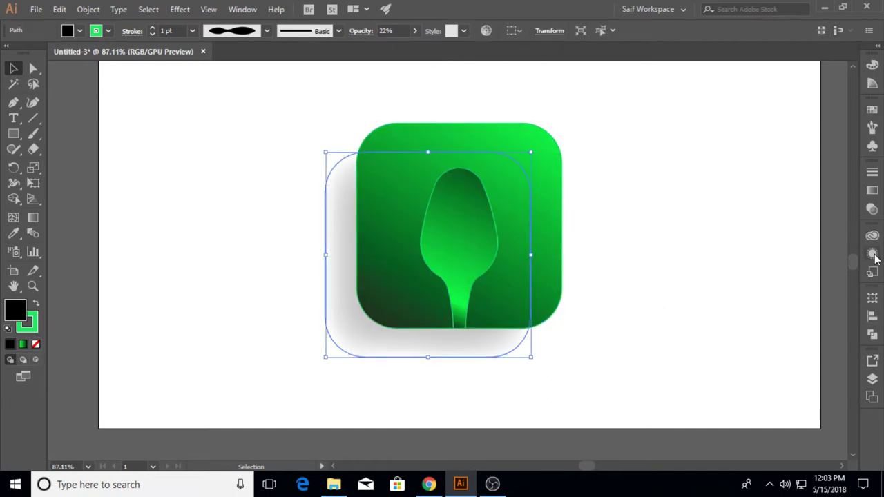
{"action": "left_click", "coordinate": [872, 206]}
{"action": "left_click", "coordinate": [812, 186]}
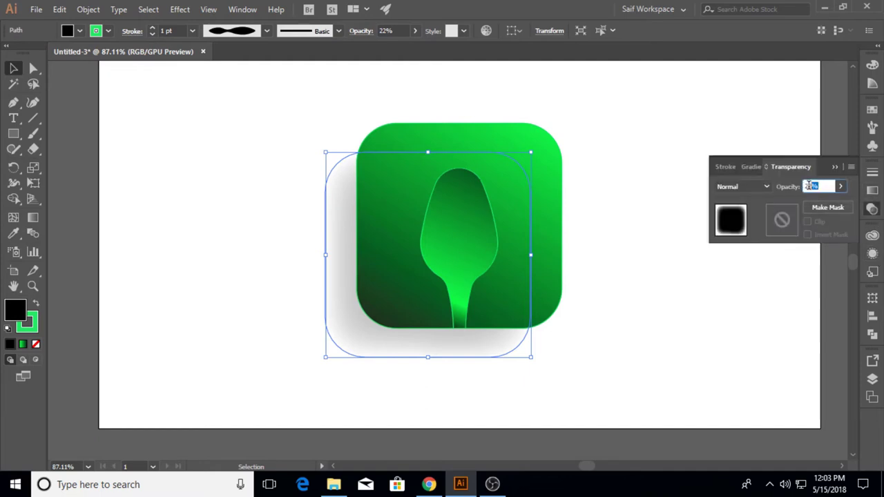
{"action": "type", "text": "30"}
{"action": "key", "text": "Return"}
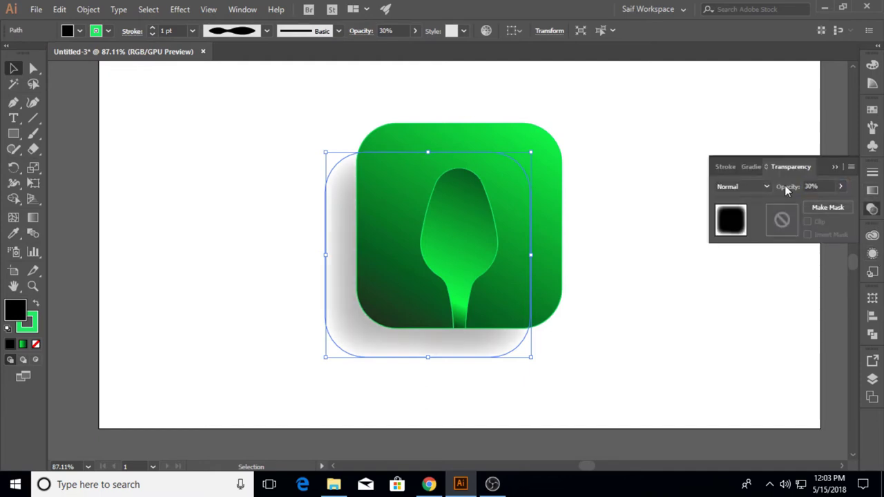
{"action": "left_click", "coordinate": [714, 317]}
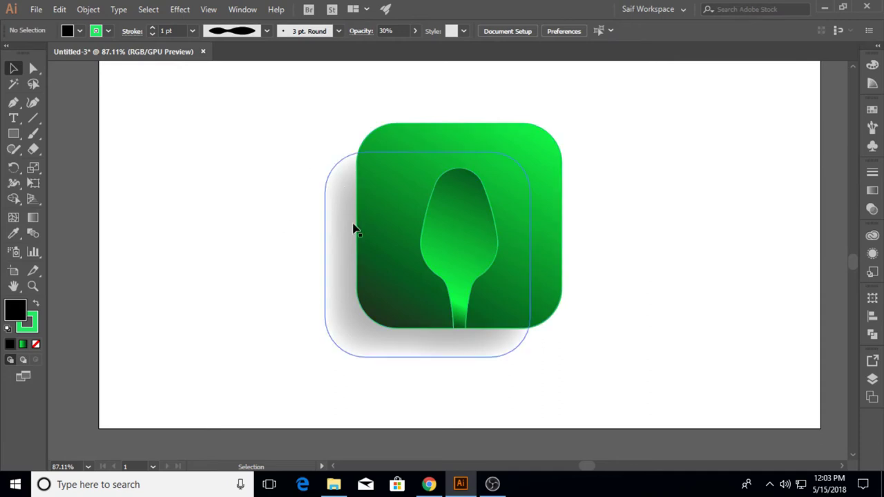
{"action": "left_click_drag", "start_coordinate": [350, 262], "coordinate": [353, 266]}
- Zoom out to the full artboard and draw a 1280×720 pt black rectangle covering it
{"action": "left_click", "coordinate": [185, 232]}
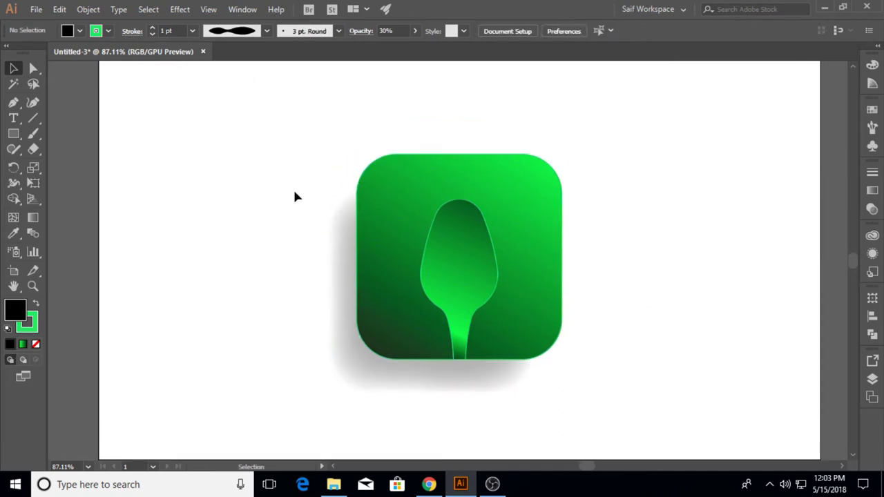
{"action": "left_click", "coordinate": [33, 286]}
{"action": "left_click_drag", "start_coordinate": [276, 227], "coordinate": [255, 223]}
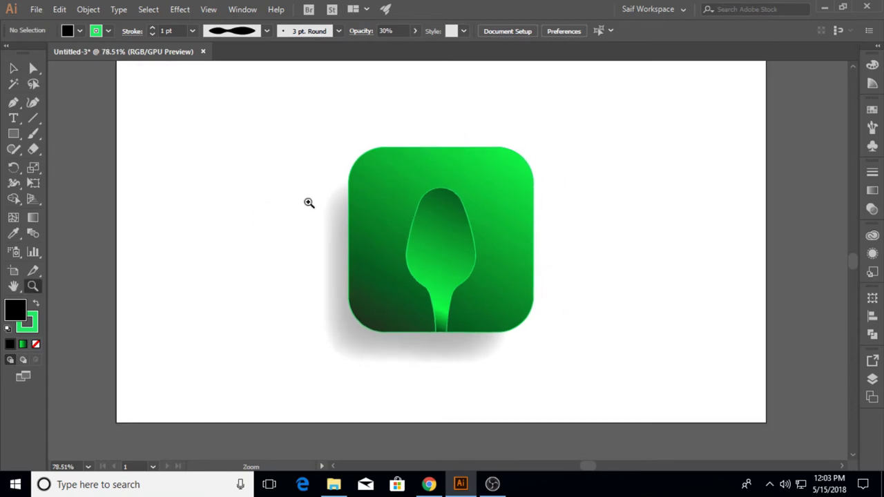
{"action": "left_click_drag", "start_coordinate": [309, 203], "coordinate": [258, 166]}
{"action": "left_click", "coordinate": [14, 135]}
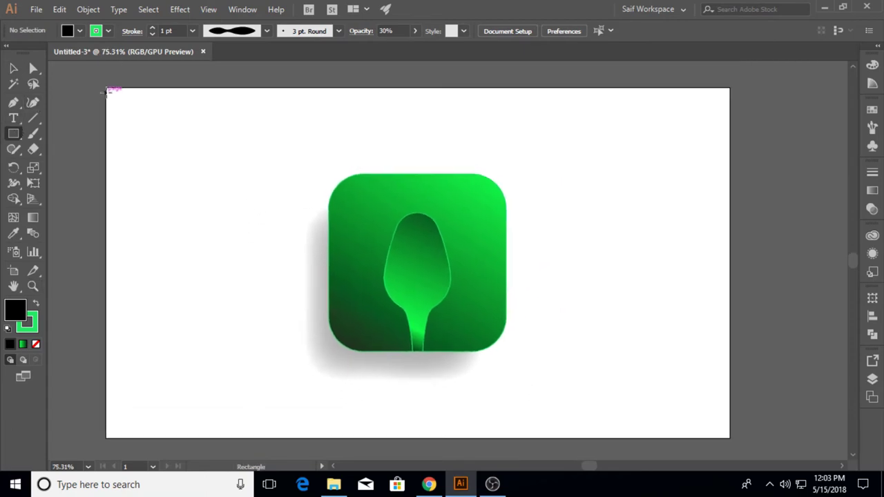
{"action": "left_click_drag", "start_coordinate": [106, 90], "coordinate": [729, 438]}
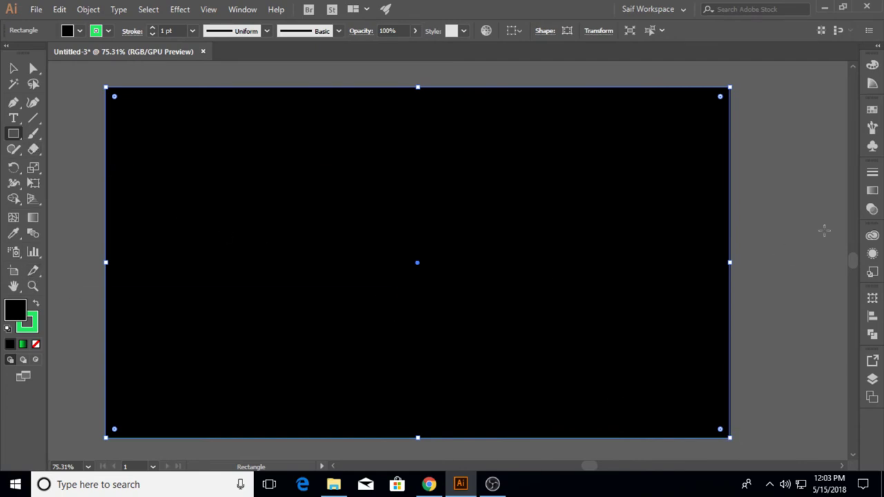
- Give the rectangle a gradient fill with a light yellow-green right stop and black left stop
{"action": "left_click", "coordinate": [872, 190]}
{"action": "left_click", "coordinate": [764, 258]}
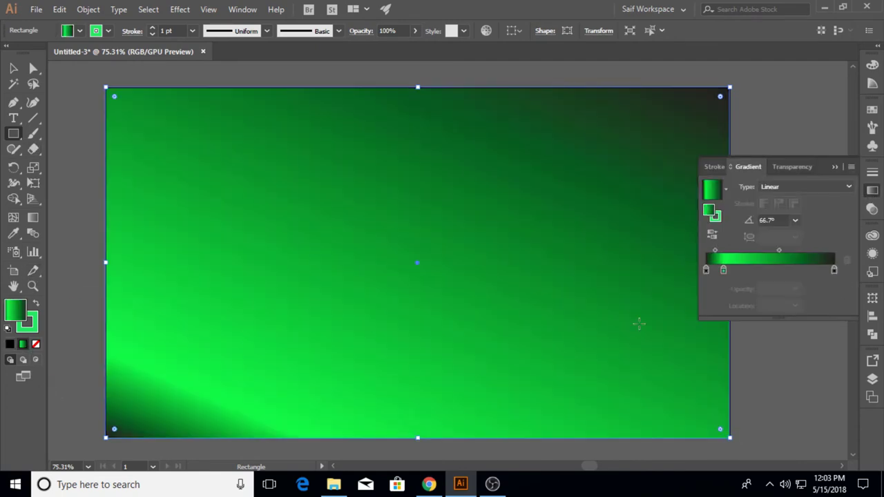
{"action": "double_click", "coordinate": [835, 270]}
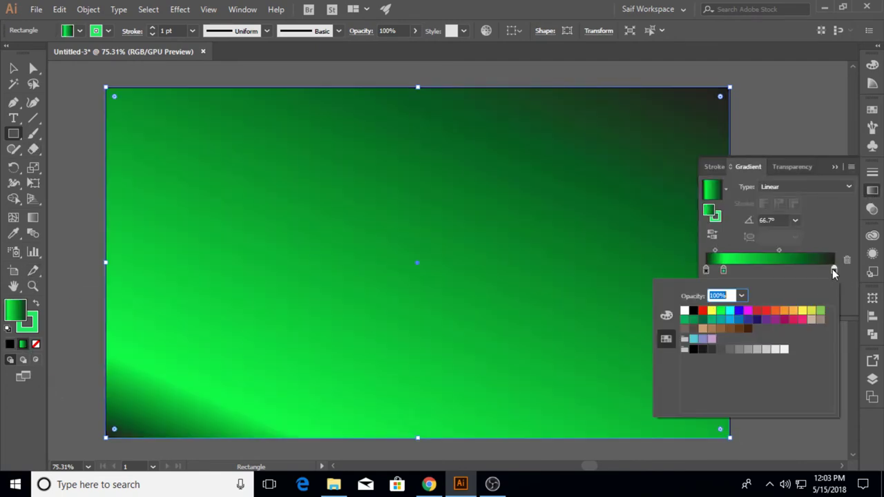
{"action": "left_click", "coordinate": [819, 313]}
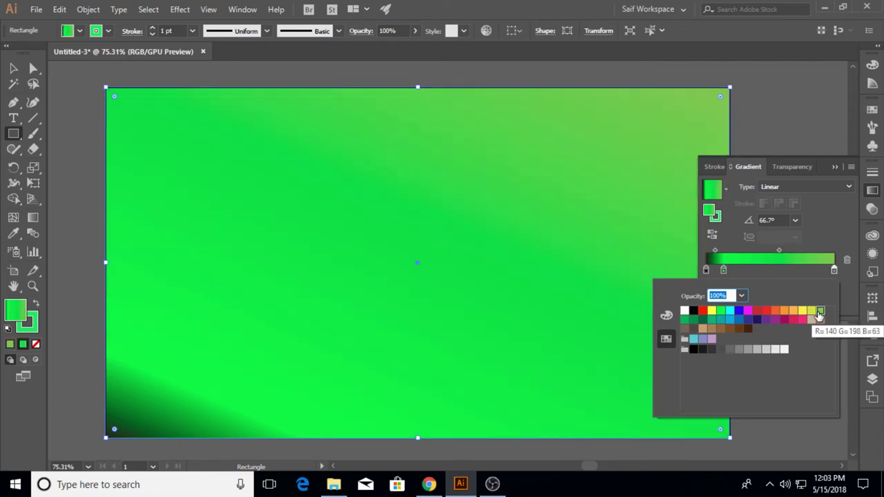
{"action": "double_click", "coordinate": [707, 271]}
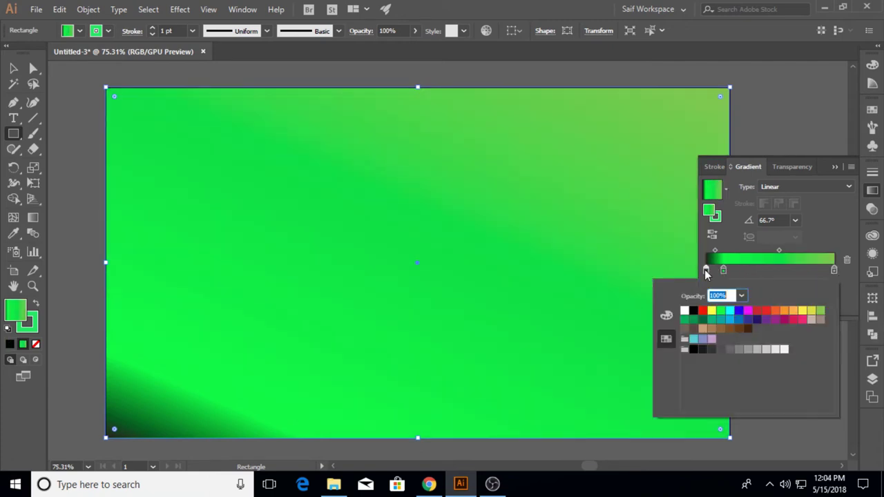
{"action": "left_click", "coordinate": [694, 351]}
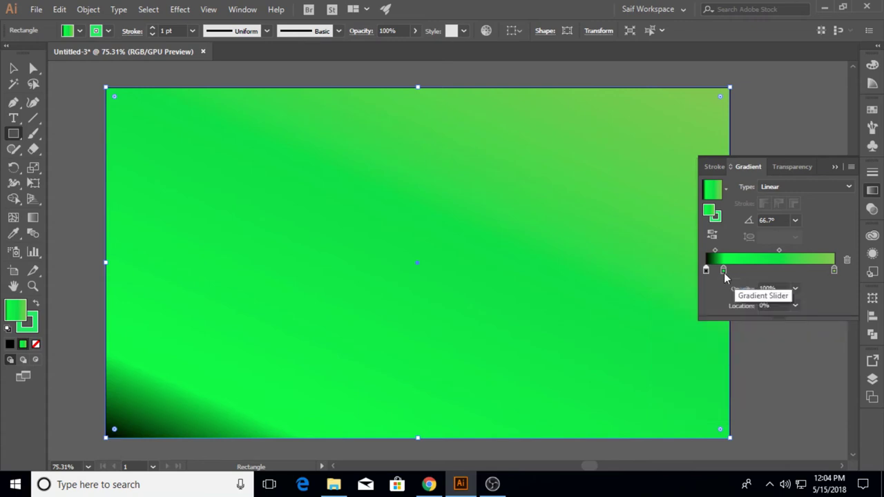
- Remove the middle stop so the gradient runs green to black, and make it radial
{"action": "left_click_drag", "start_coordinate": [724, 271], "coordinate": [731, 317]}
{"action": "mouse_move", "coordinate": [708, 271]}
{"action": "left_mouse_down"}
{"action": "mouse_move", "coordinate": [810, 271]}
{"action": "mouse_move", "coordinate": [706, 271]}
{"action": "left_mouse_up"}
{"action": "left_click_drag", "start_coordinate": [811, 271], "coordinate": [836, 271]}
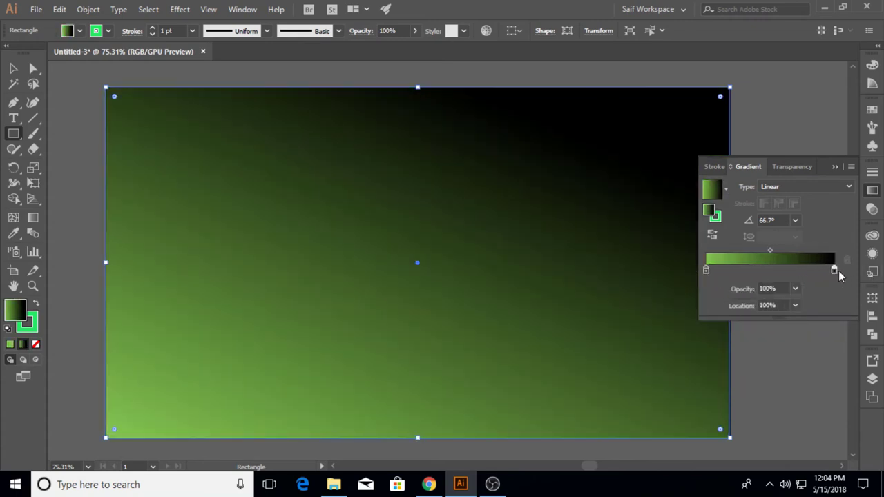
{"action": "left_click", "coordinate": [781, 187]}
{"action": "left_click", "coordinate": [782, 210]}
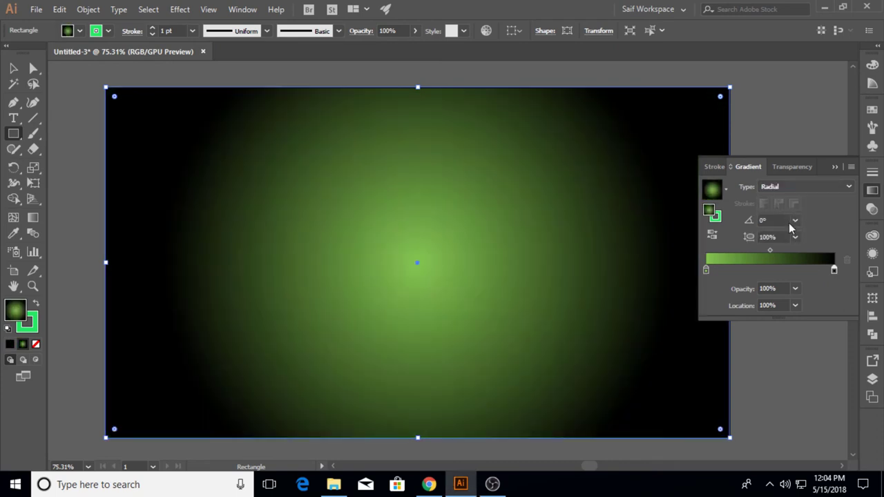
{"action": "left_click", "coordinate": [32, 217]}
- Squash the background's radial gradient into a wide 65.9% ellipse
{"action": "scroll", "coordinate": [422, 167], "scroll_direction": "down", "scroll_amount": 1}
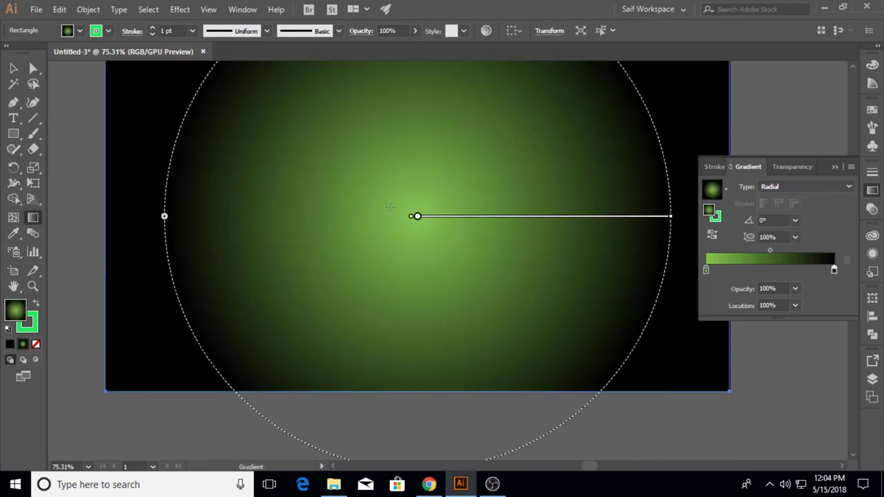
{"action": "key", "text": "z"}
{"action": "left_click", "coordinate": [442, 241], "text": "alt"}
{"action": "scroll", "coordinate": [434, 220], "scroll_direction": "up", "scroll_amount": 1}
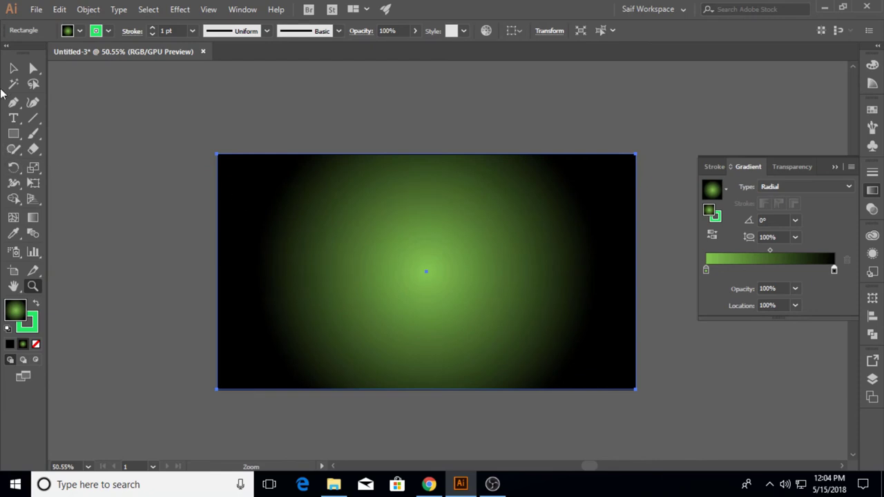
{"action": "left_click", "coordinate": [32, 217]}
{"action": "left_click_drag", "start_coordinate": [424, 104], "coordinate": [426, 160]}
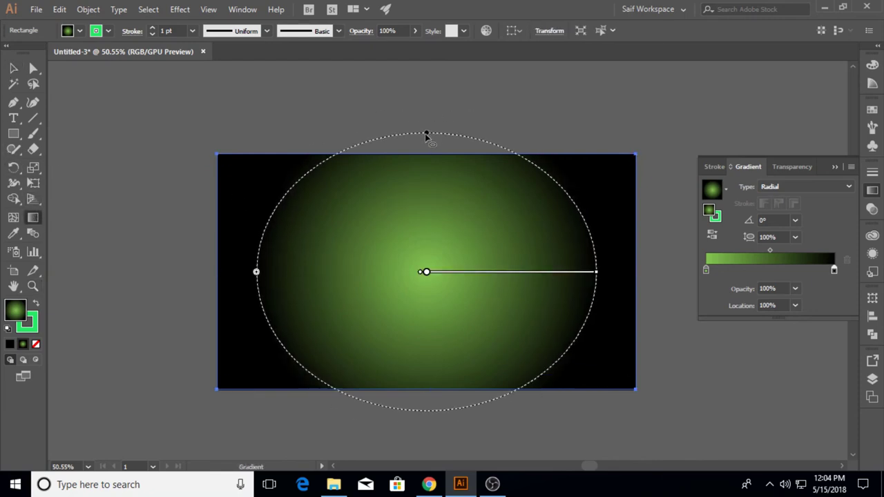
- Shift the gradient midpoint left to shrink the glow and colour its centre teal
{"action": "left_click", "coordinate": [770, 251]}
{"action": "mouse_move", "coordinate": [771, 252]}
{"action": "left_mouse_down"}
{"action": "mouse_move", "coordinate": [753, 251]}
{"action": "mouse_move", "coordinate": [764, 257]}
{"action": "left_mouse_up"}
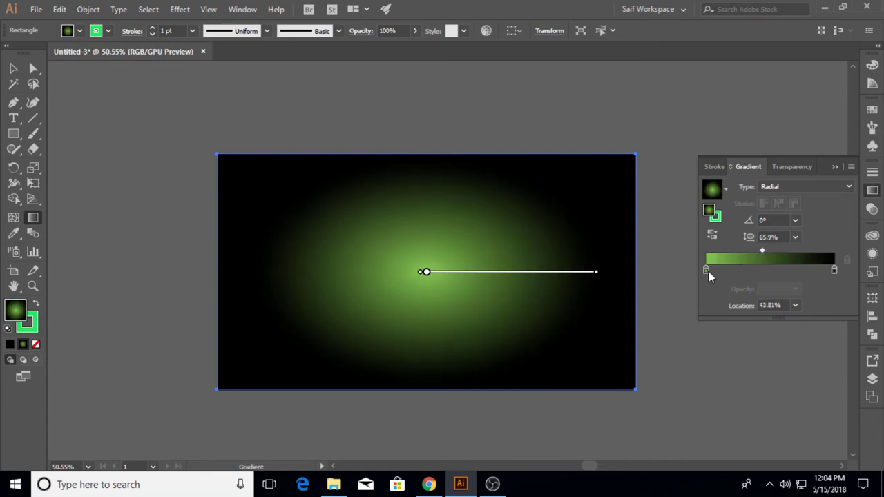
{"action": "double_click", "coordinate": [708, 271]}
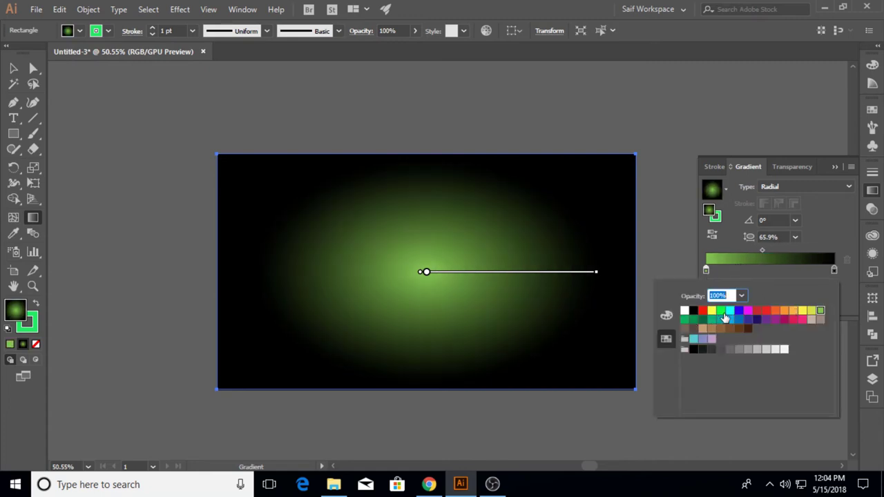
{"action": "left_click", "coordinate": [683, 320]}
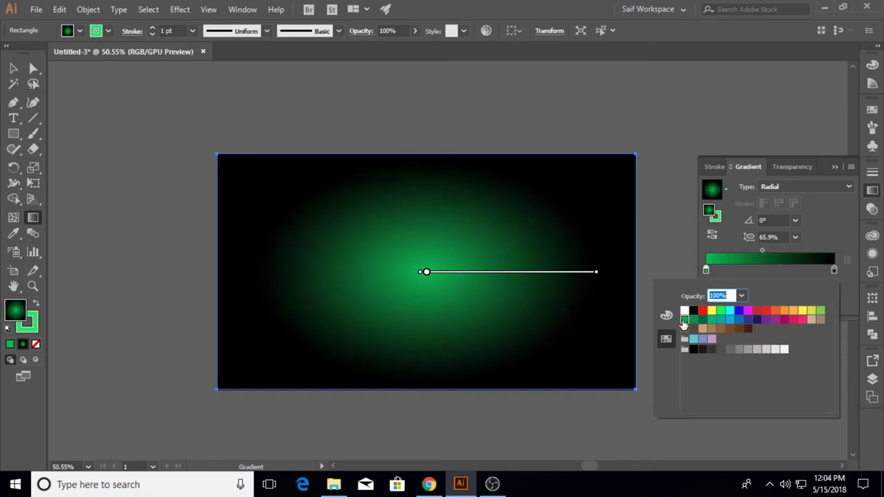
{"action": "left_click", "coordinate": [721, 320]}
{"action": "key", "text": "Escape"}
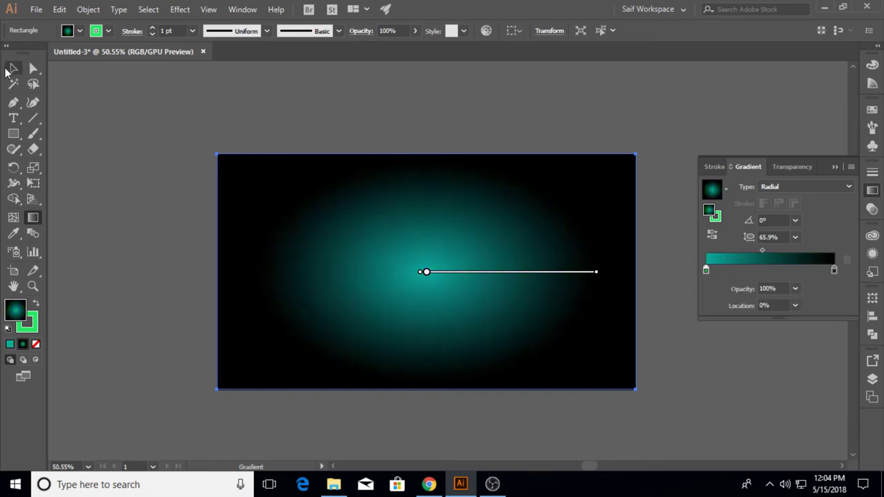
- Send the background rectangle behind the spoon icon and zoom in around the icon
{"action": "key", "text": "v"}
{"action": "right_click", "coordinate": [592, 196]}
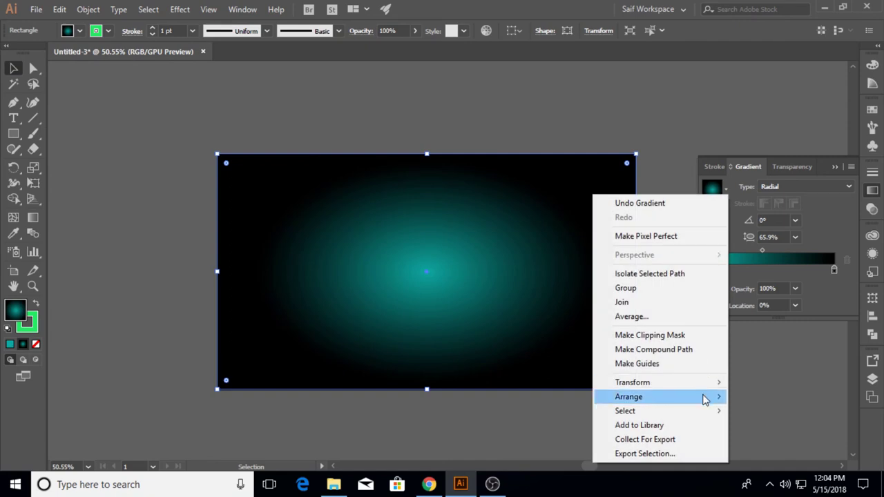
{"action": "left_click", "coordinate": [537, 441]}
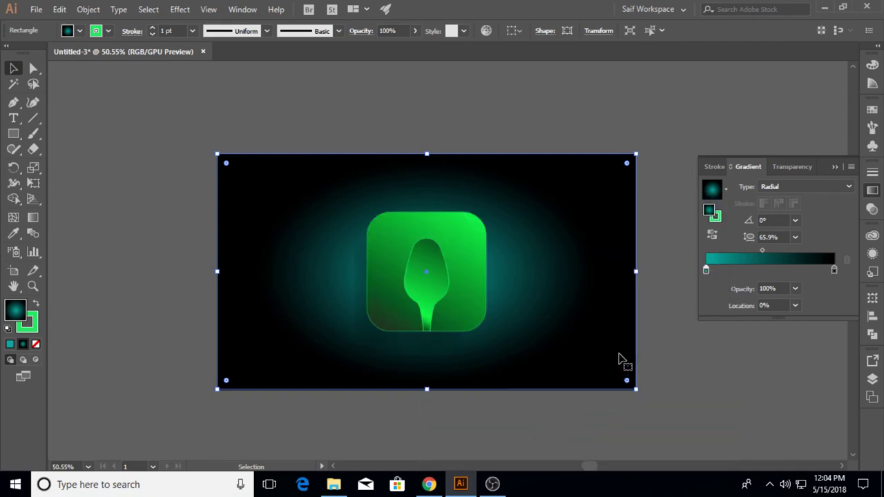
{"action": "left_click", "coordinate": [667, 253]}
{"action": "left_click", "coordinate": [33, 286]}
{"action": "left_click_drag", "start_coordinate": [369, 281], "coordinate": [455, 270]}
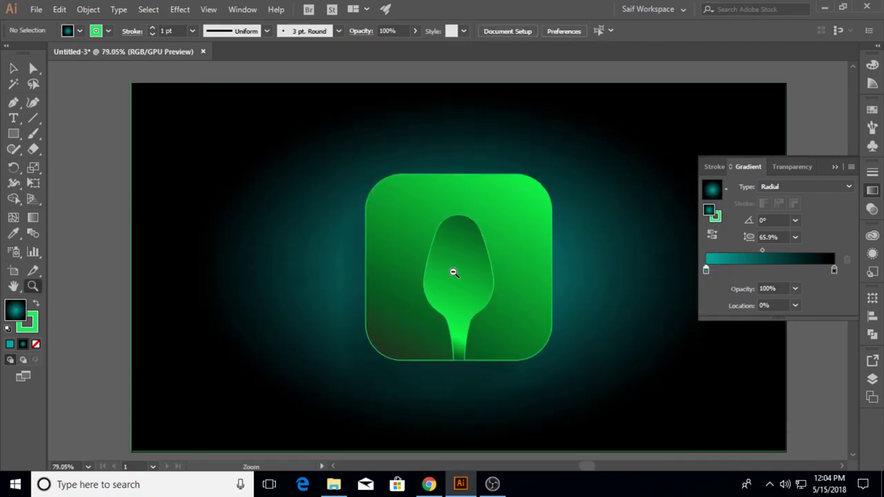
- Try yellow and orange as the background glow's centre colour
{"action": "key", "text": "v"}
{"action": "left_click", "coordinate": [649, 291]}
{"action": "double_click", "coordinate": [707, 268]}
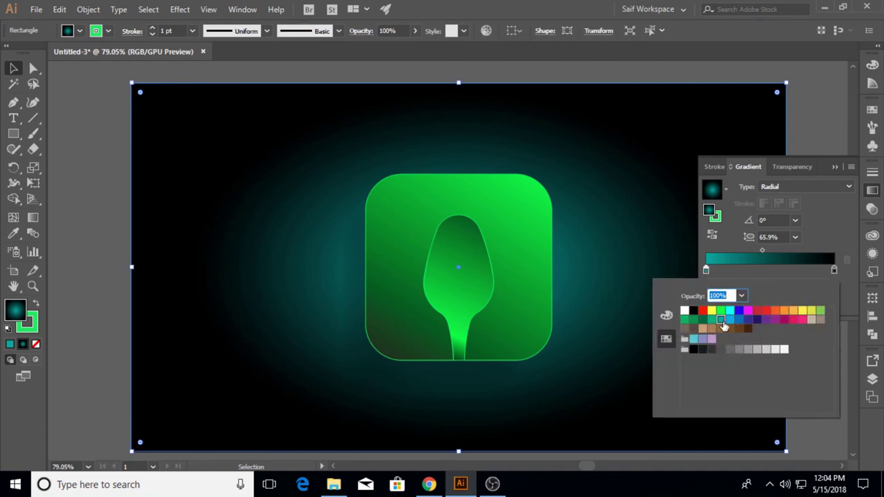
{"action": "left_click", "coordinate": [813, 311]}
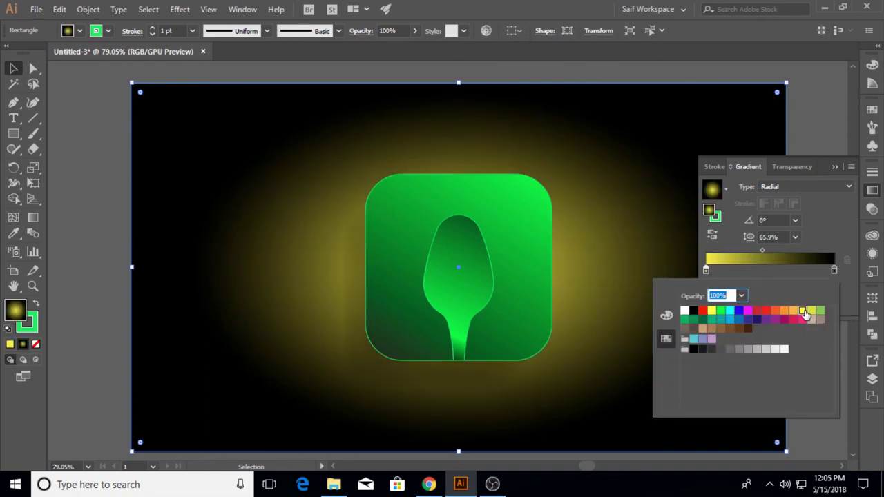
{"action": "left_click", "coordinate": [793, 312]}
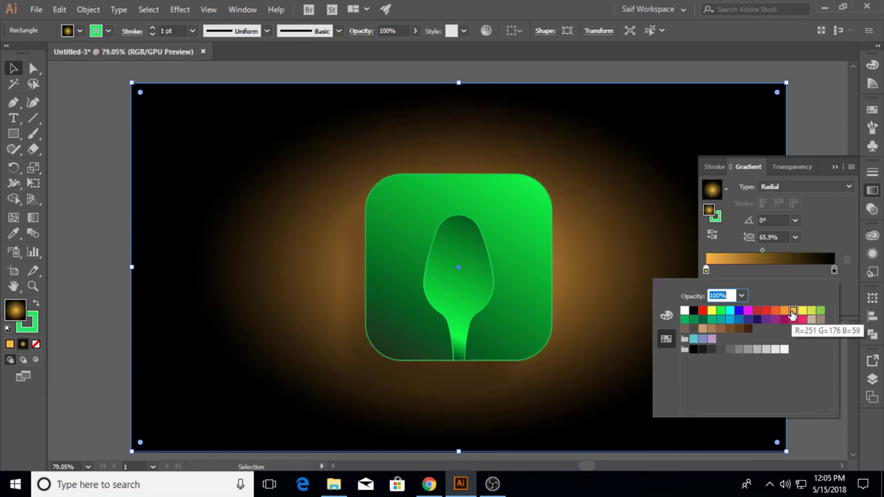
{"action": "left_click", "coordinate": [773, 252]}
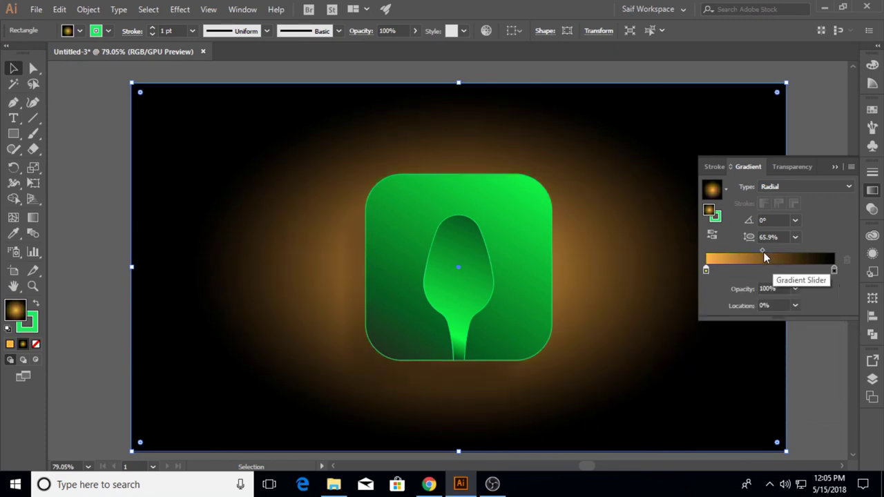
- Move the glow's centre stop to 47.77% and make it bright green
{"action": "left_click_drag", "start_coordinate": [764, 252], "coordinate": [767, 252]}
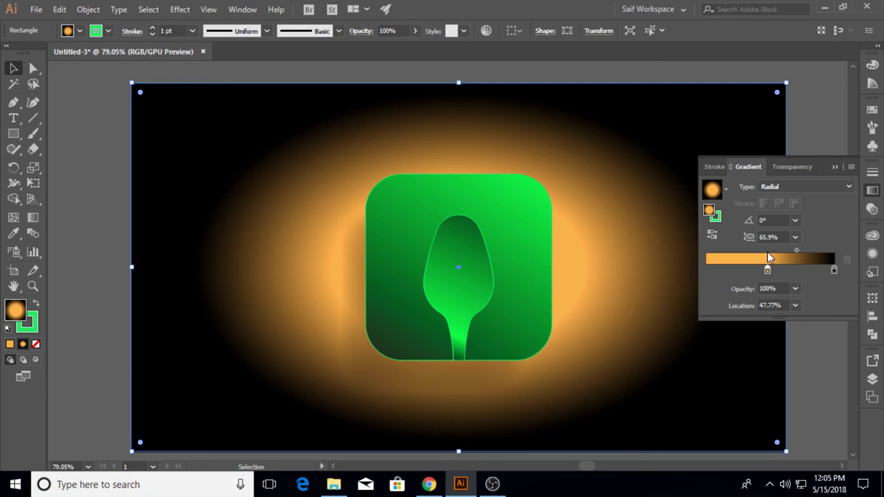
{"action": "double_click", "coordinate": [769, 269]}
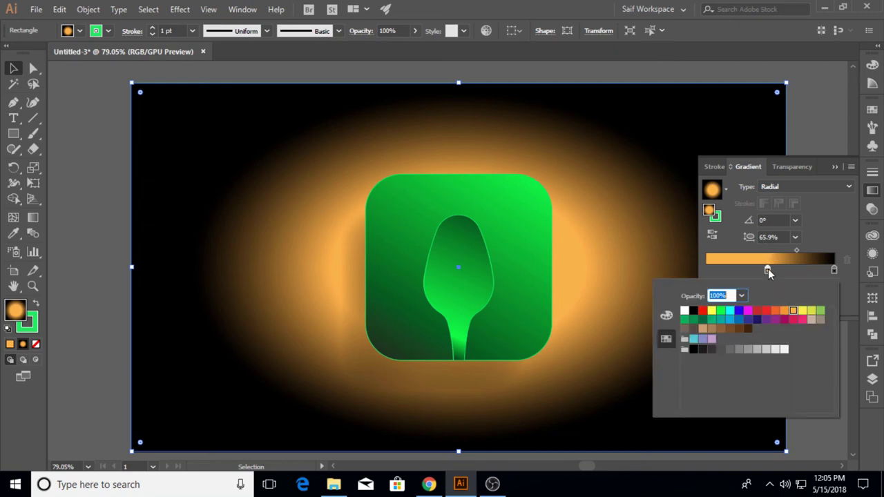
{"action": "left_click", "coordinate": [722, 312]}
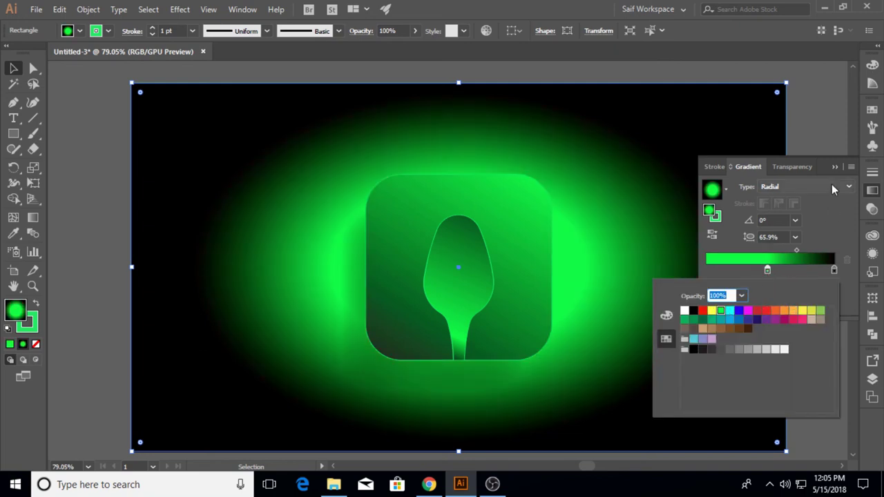
{"action": "left_click", "coordinate": [835, 167]}
{"action": "left_click", "coordinate": [817, 303]}
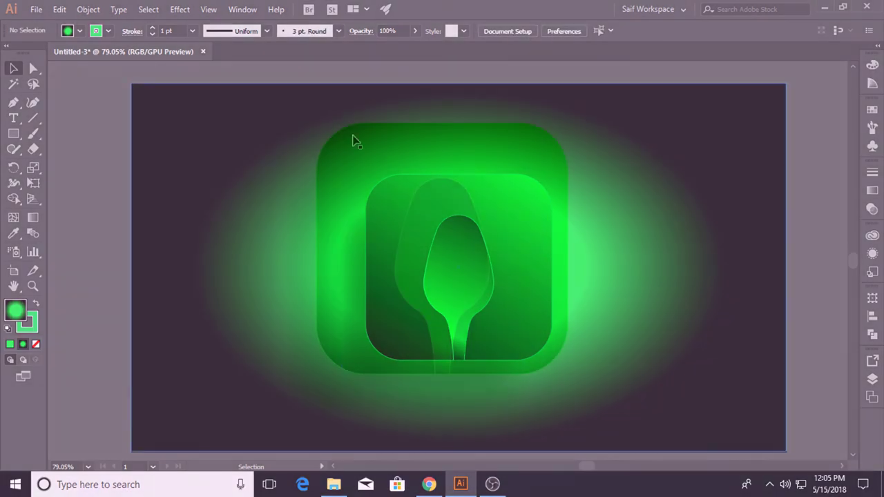